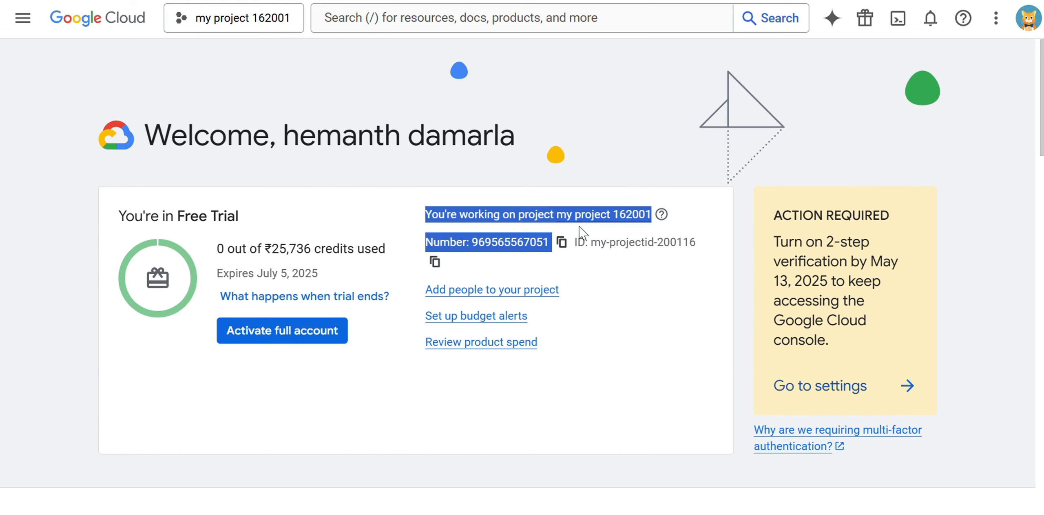
Clear the text selection on the project welcome page for my project 162001
left_click(623, 135)
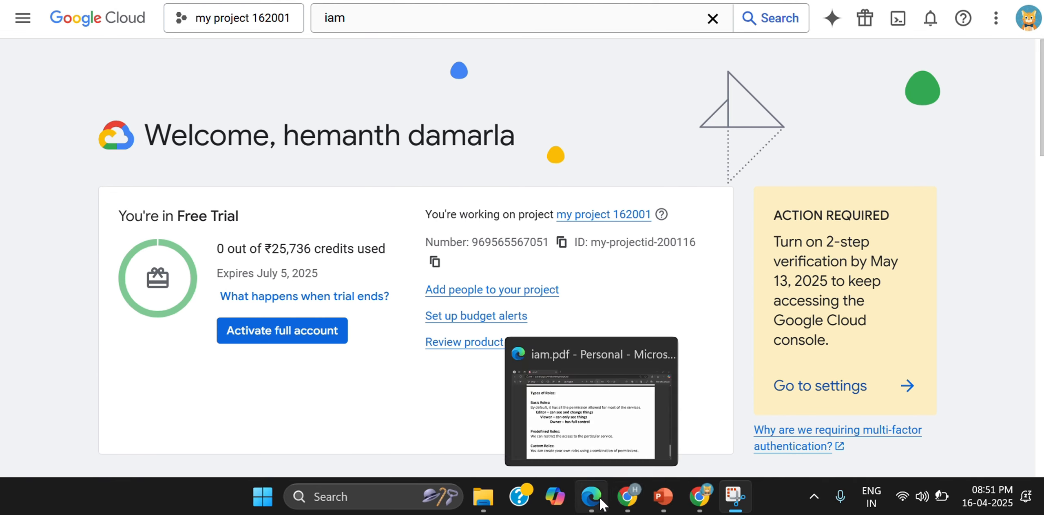
left_click(596, 501)
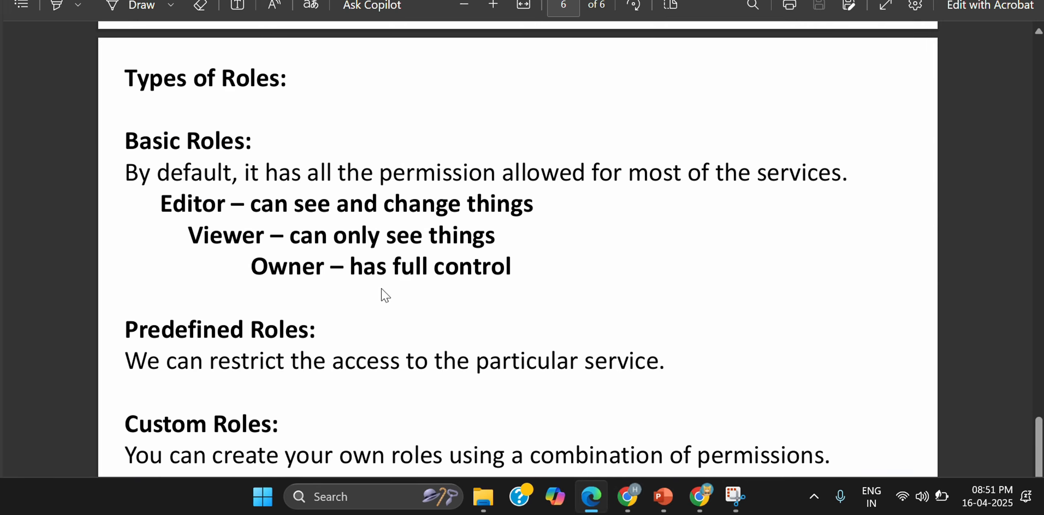
left_click_drag(125, 76, 825, 457)
left_click(258, 267)
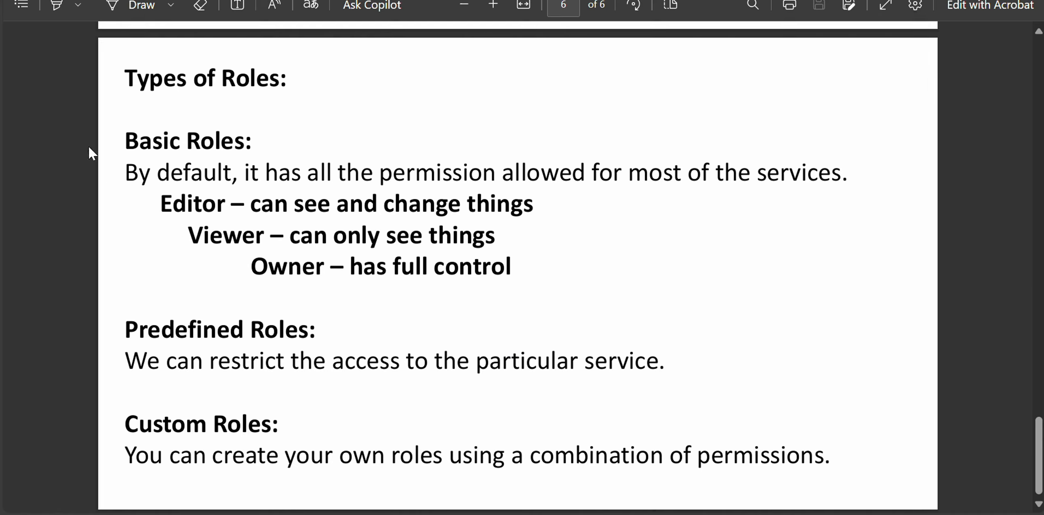
left_click_drag(125, 140, 259, 154)
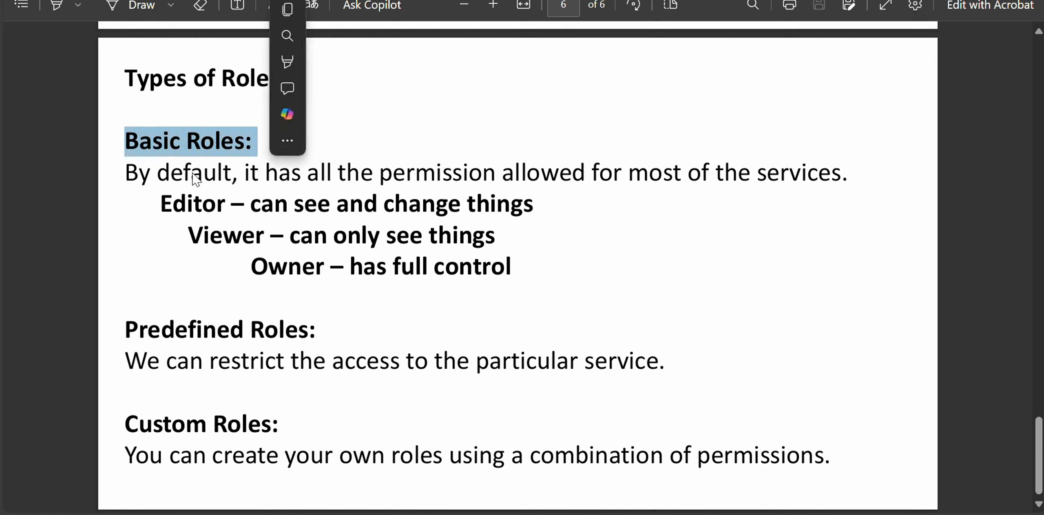
left_click_drag(127, 174, 840, 175)
left_click(641, 181)
left_click(694, 240)
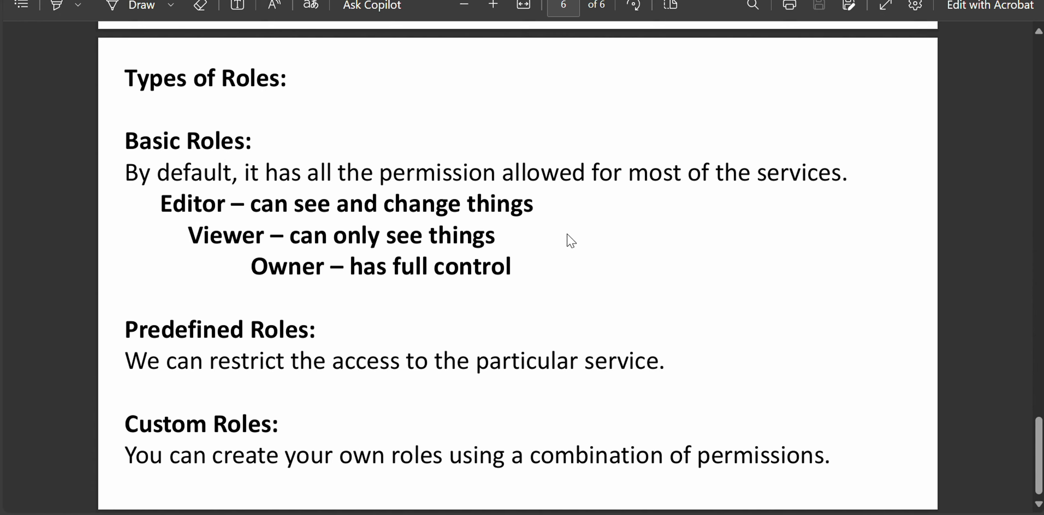
Go to IAM & Admin > IAM for my project 162001 and open the Grant access panel
mouse_move(672, 508)
left_click(699, 497)
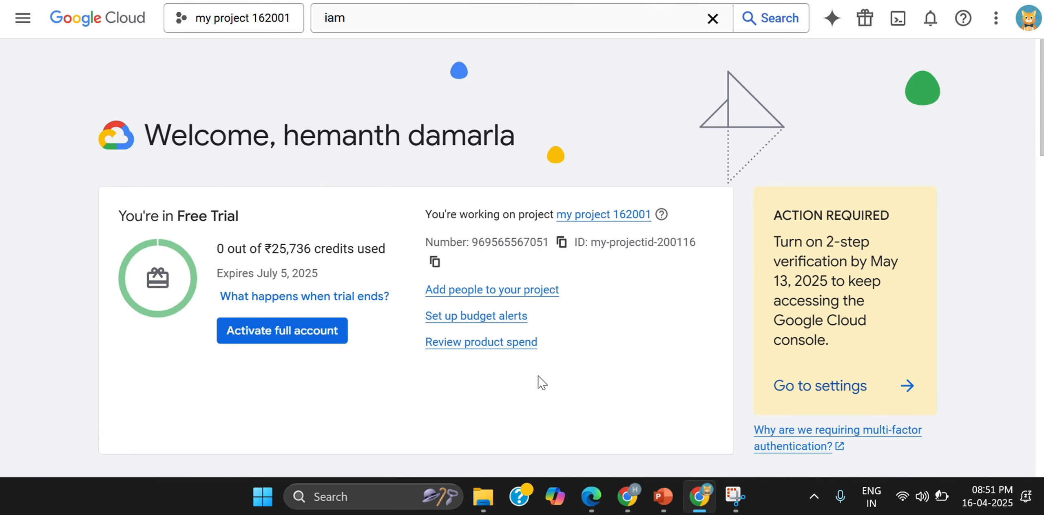
left_click(30, 18)
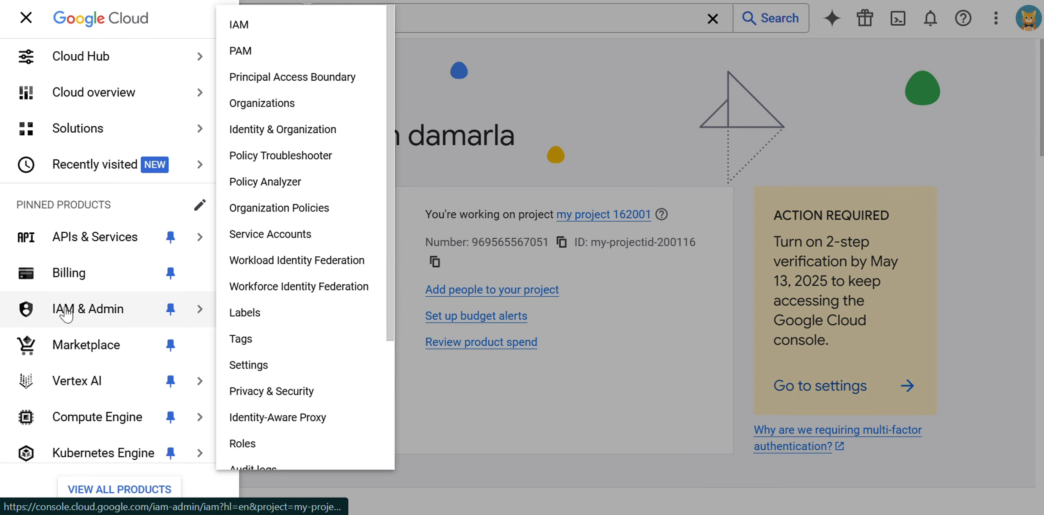
left_click(65, 314)
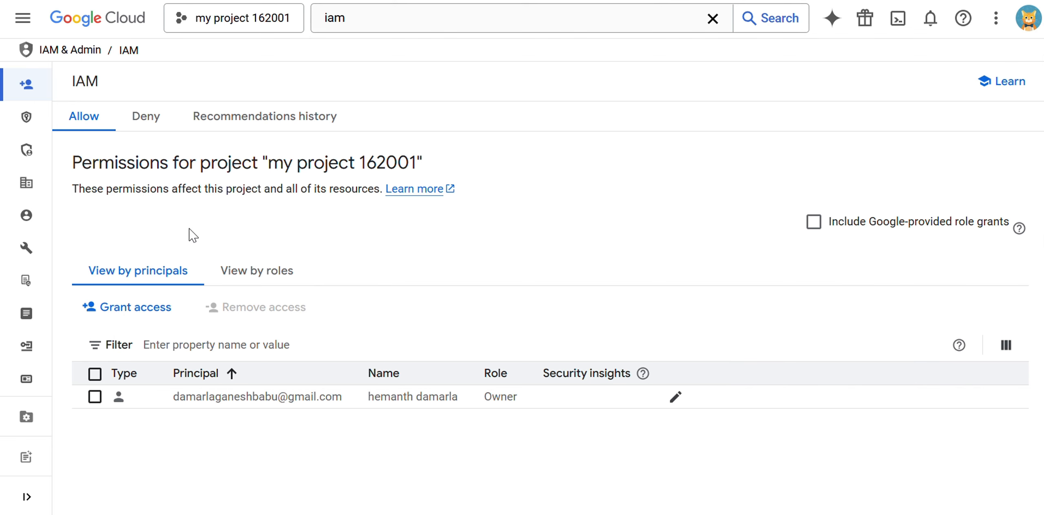
left_click(132, 313)
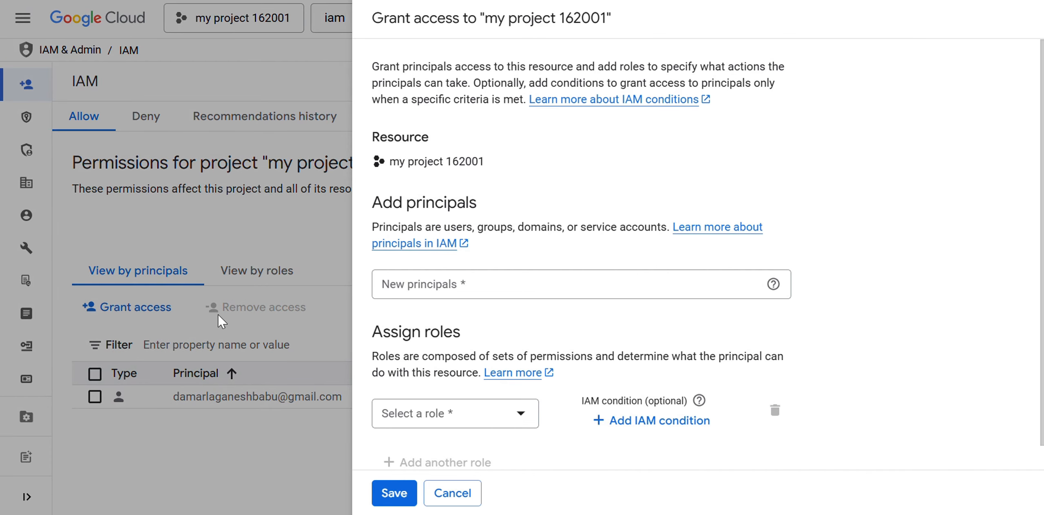
Enter the new user's e-mail address as a new principal using the autocomplete suggestion
left_click(412, 286)
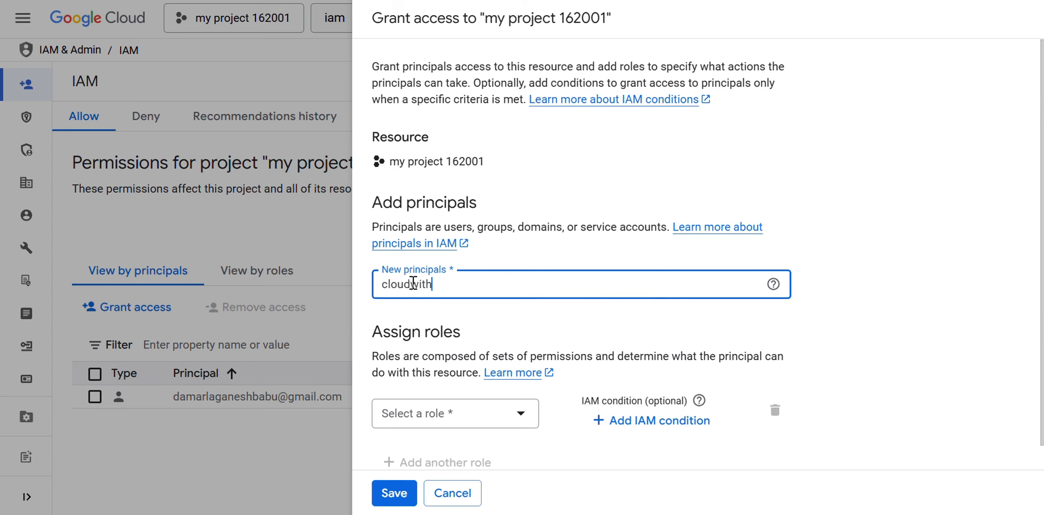
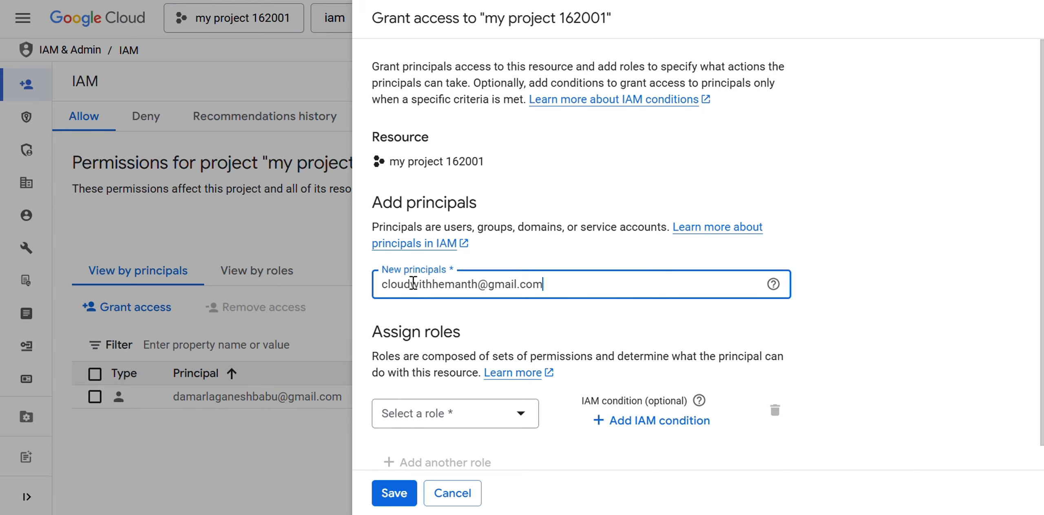
left_click(426, 314)
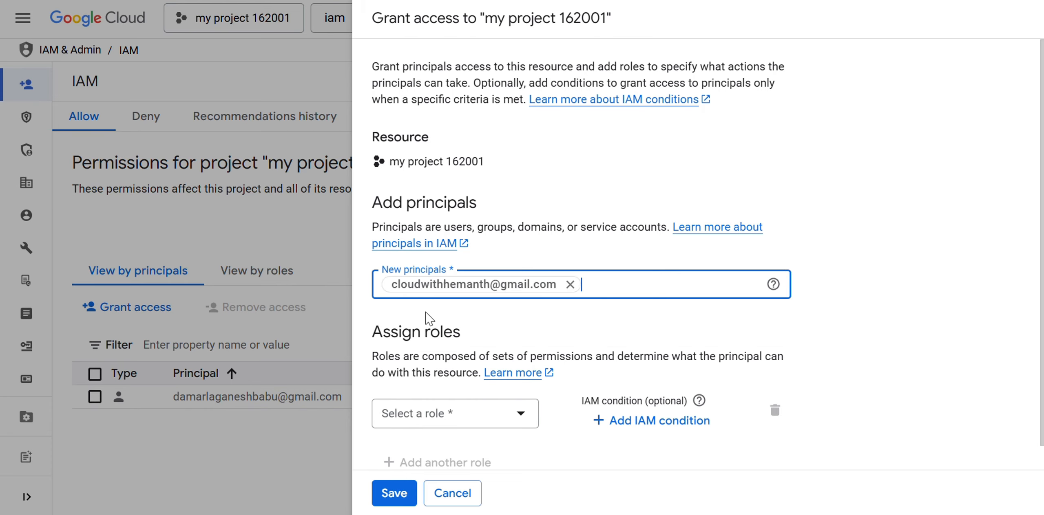
scroll(876, 209, "down", 1)
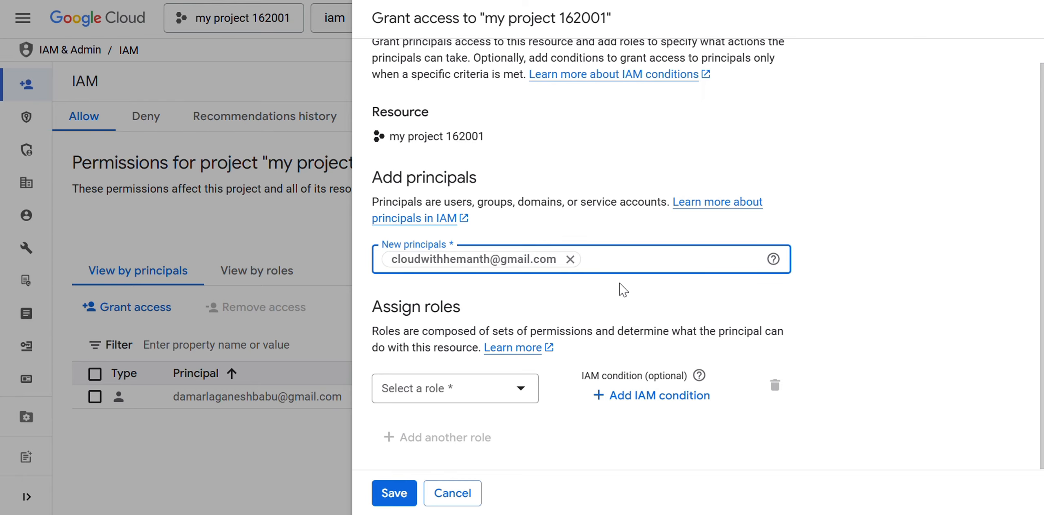
Pick the Basic Editor role for the principal, replacing an accidental Browser selection
left_click(445, 388)
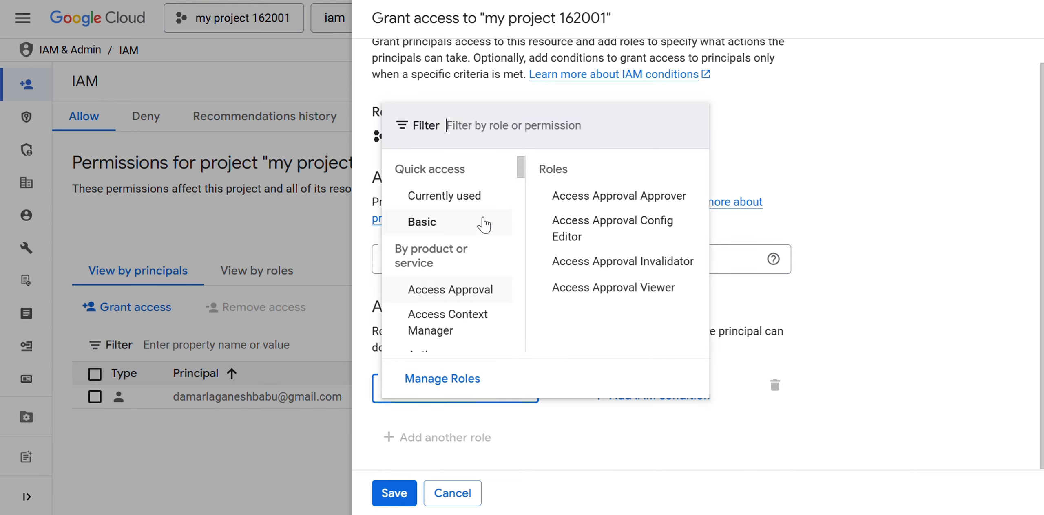
scroll(473, 228, "down", 2)
scroll(465, 240, "up", 2)
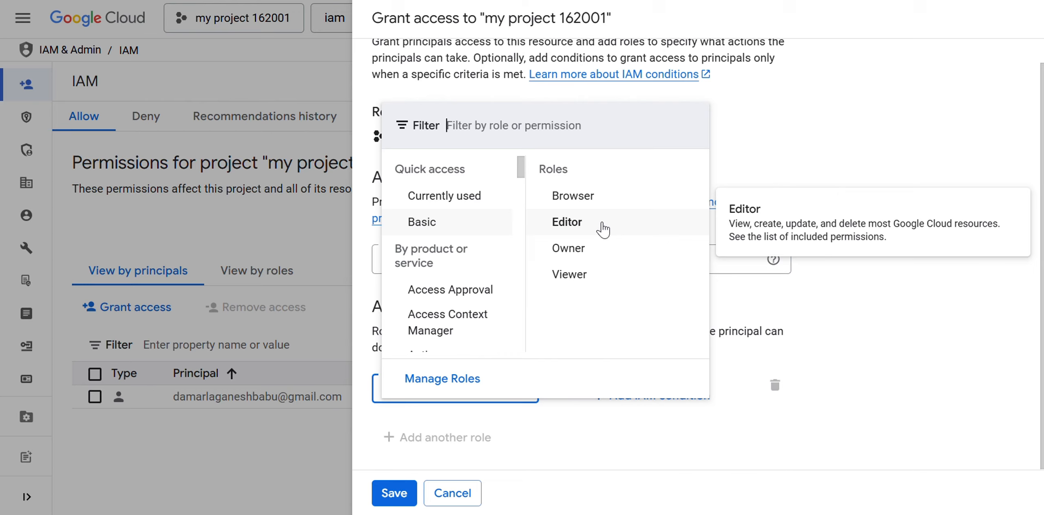
left_click_drag(730, 227, 1002, 228)
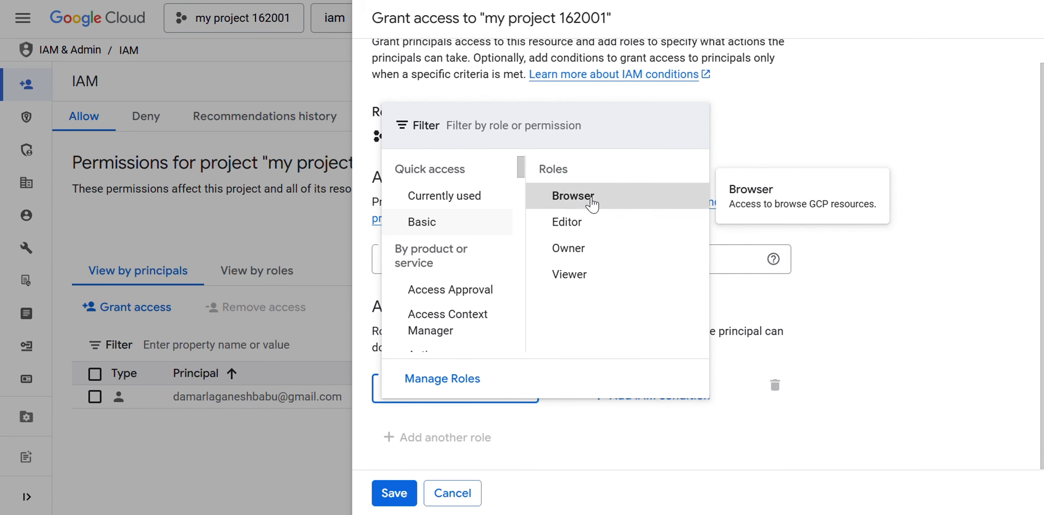
left_click(579, 204)
left_click(467, 394)
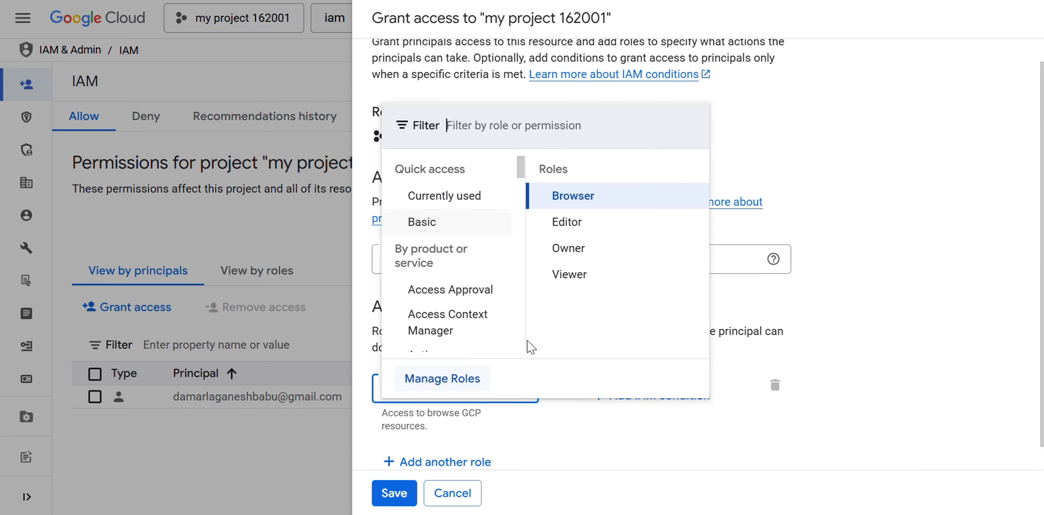
left_click(580, 223)
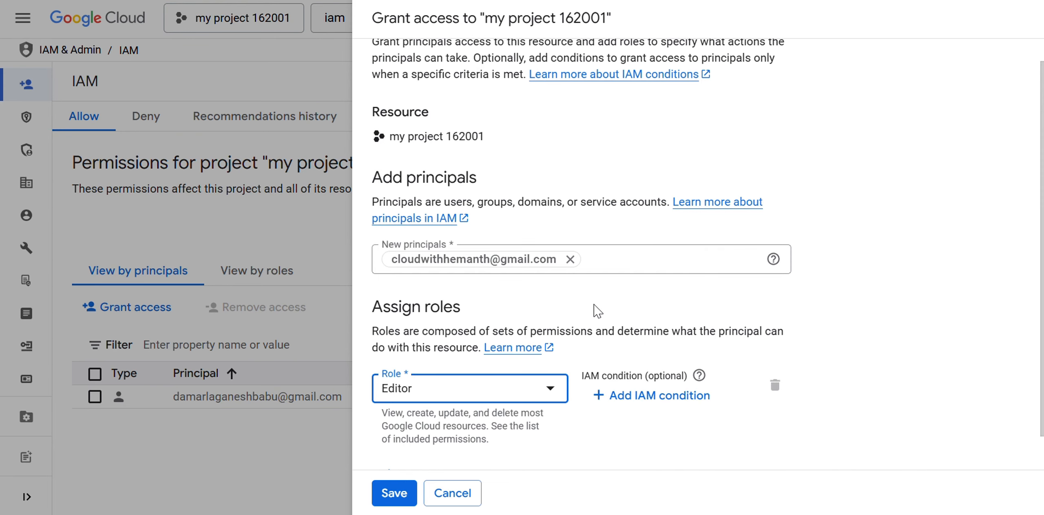
scroll(630, 288, "down", 1)
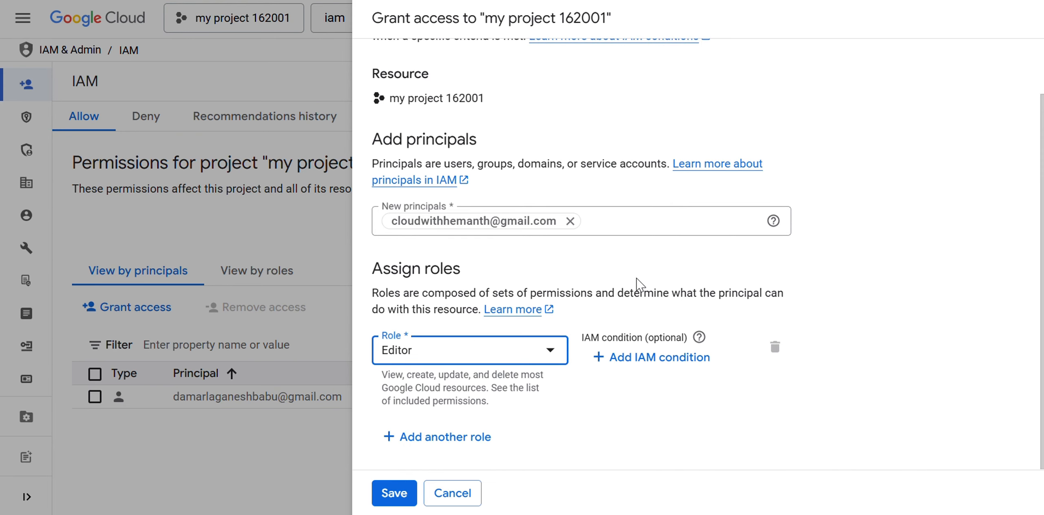
Save the grant and confirm the new user's Editor row in the IAM principals list
left_click(391, 494)
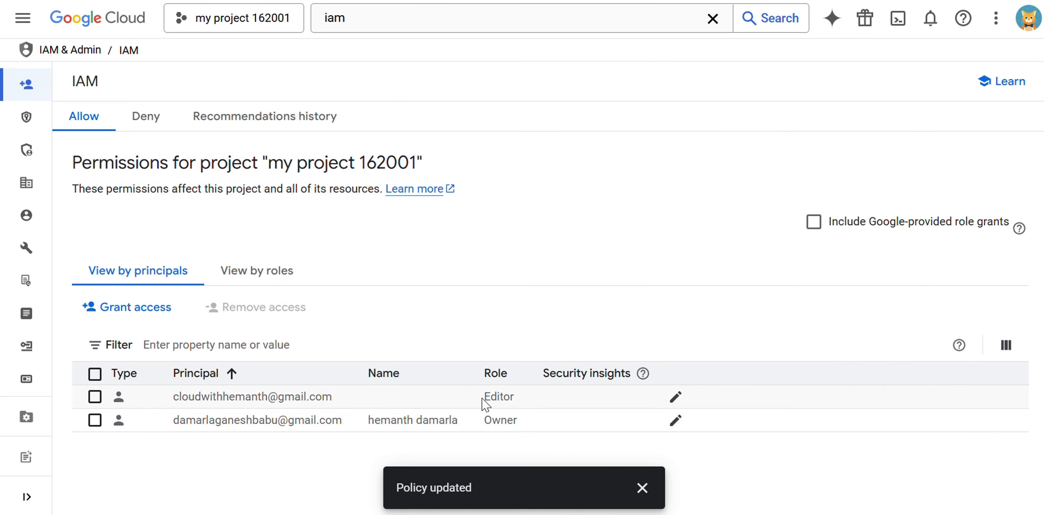
left_click_drag(483, 398, 515, 398)
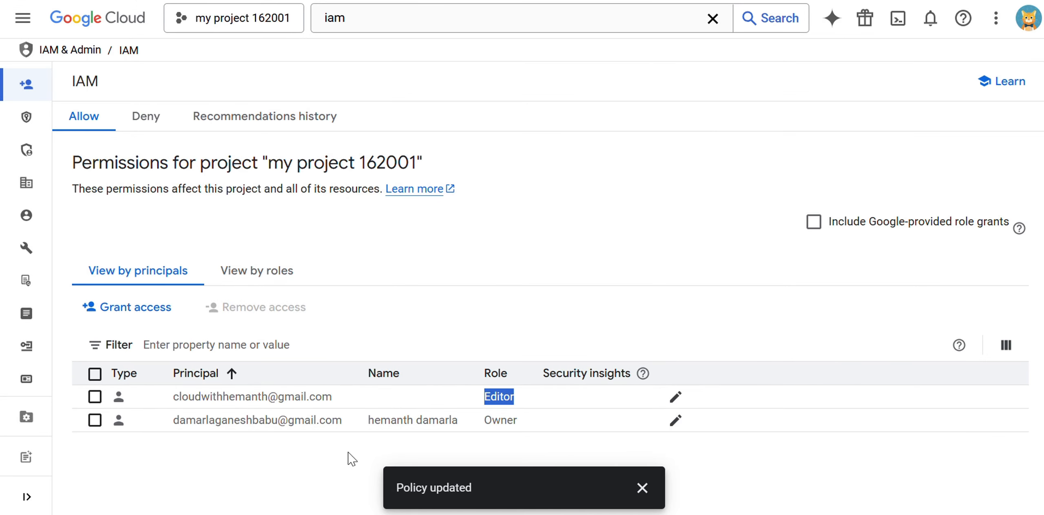
left_click(184, 489)
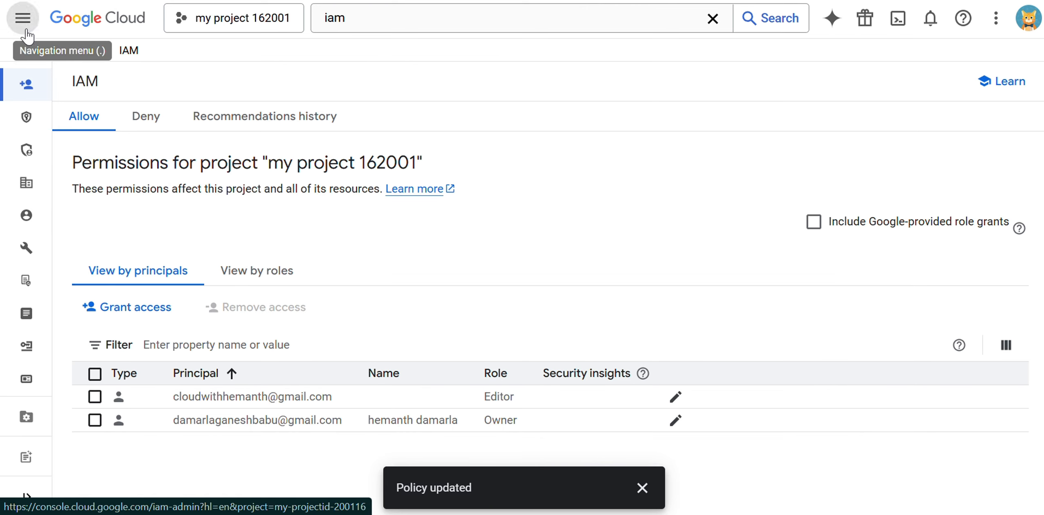
Open the Roles page from the IAM & Admin menu and focus its Filter box
left_click(23, 18)
mouse_move(198, 309)
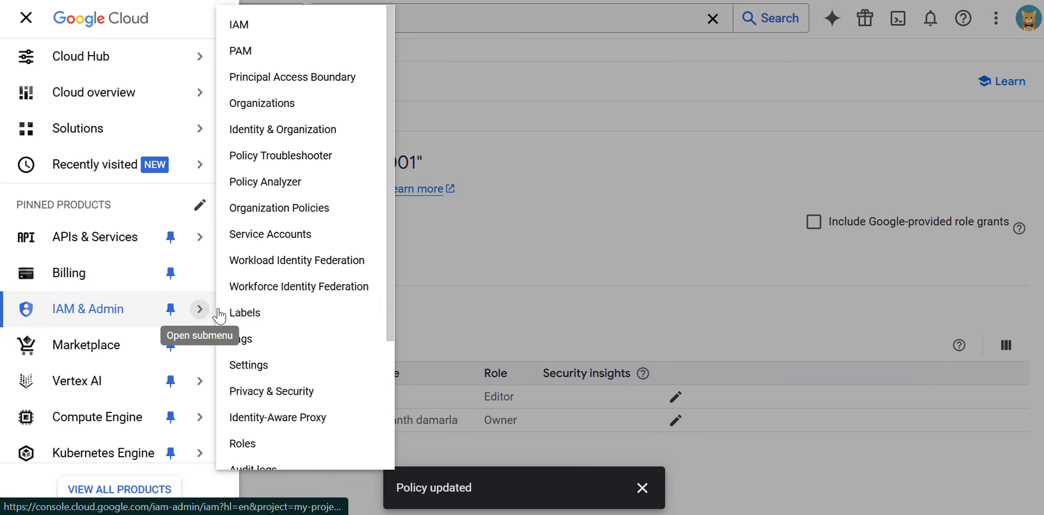
left_click(267, 444)
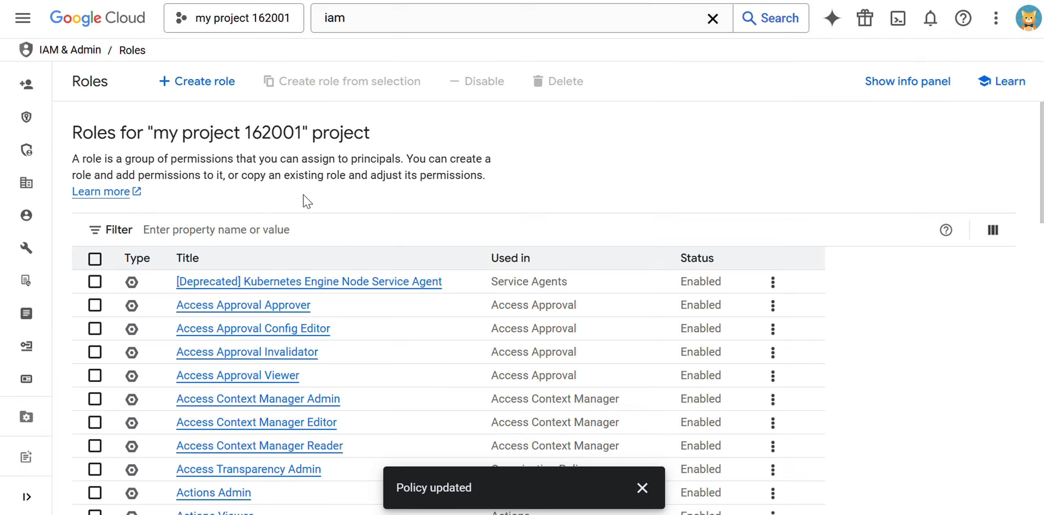
left_click(227, 229)
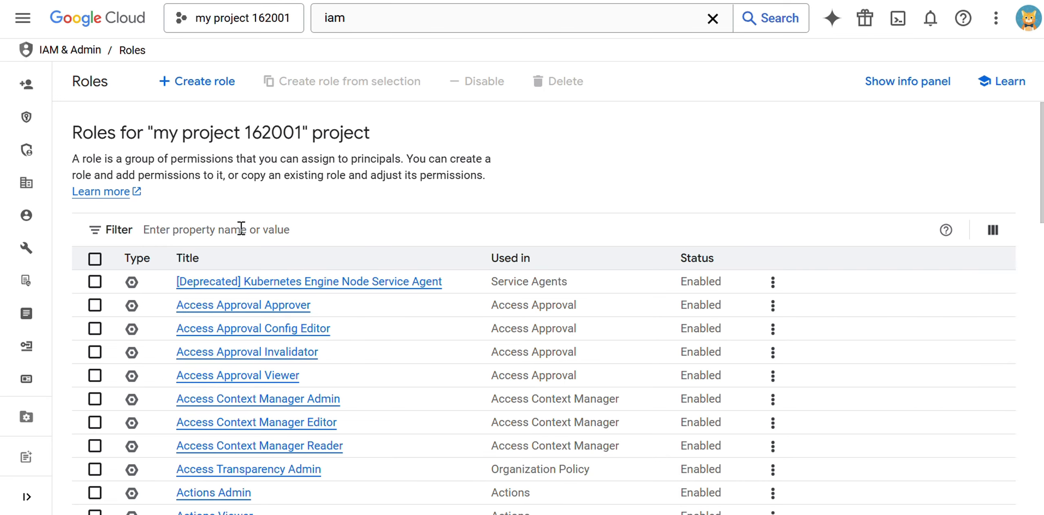
left_click(241, 229)
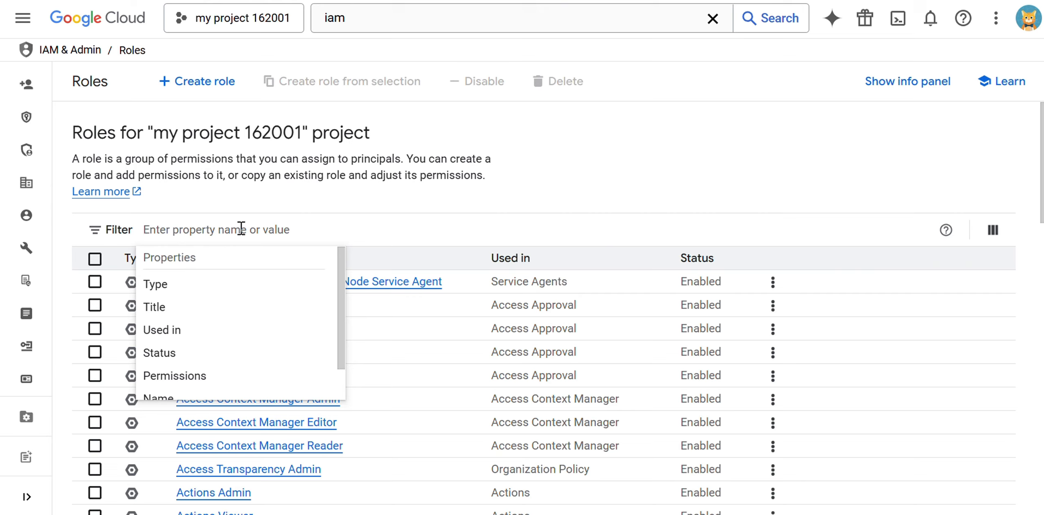
Filter the roles list by 'editor' and close the filter suggestions
type("edit")
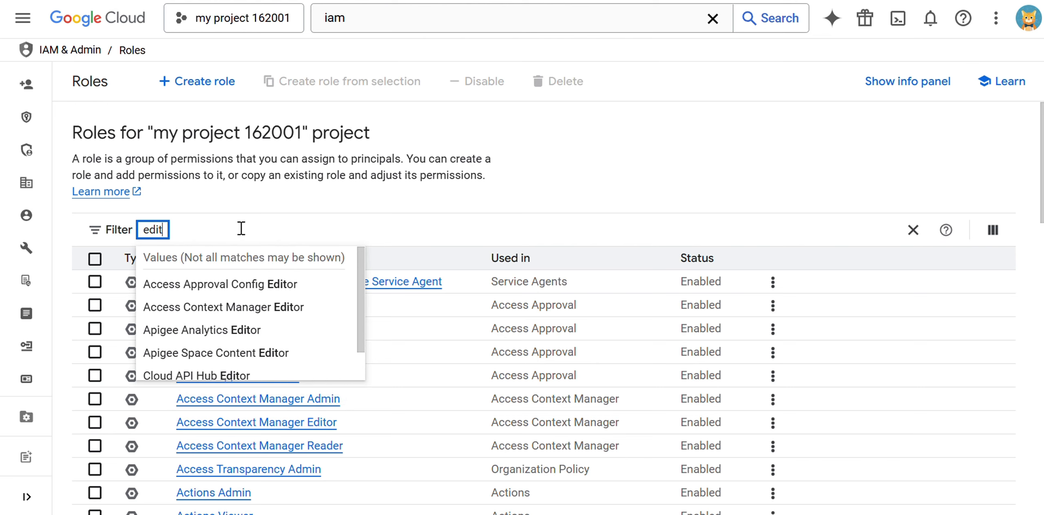
type("or")
key("Return")
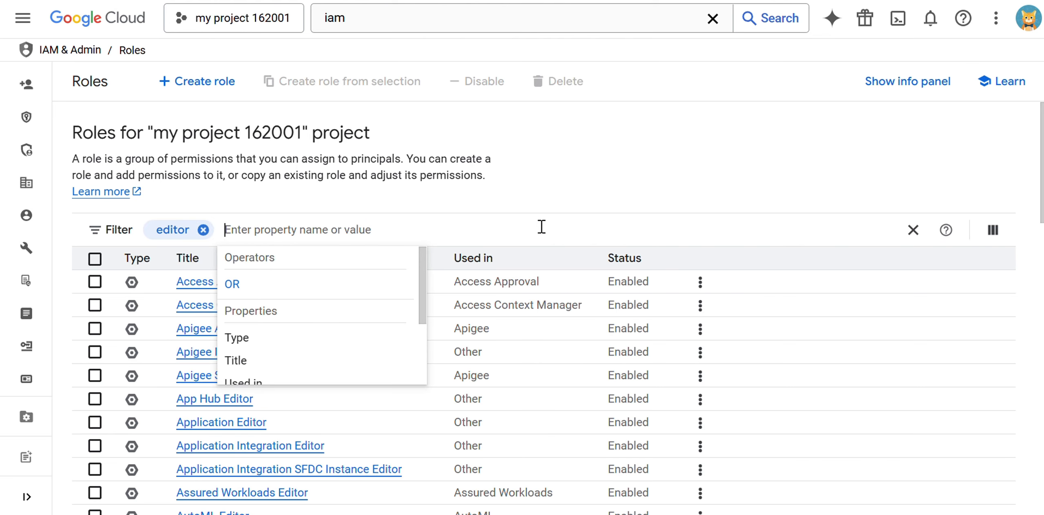
scroll(669, 320, "down", 2)
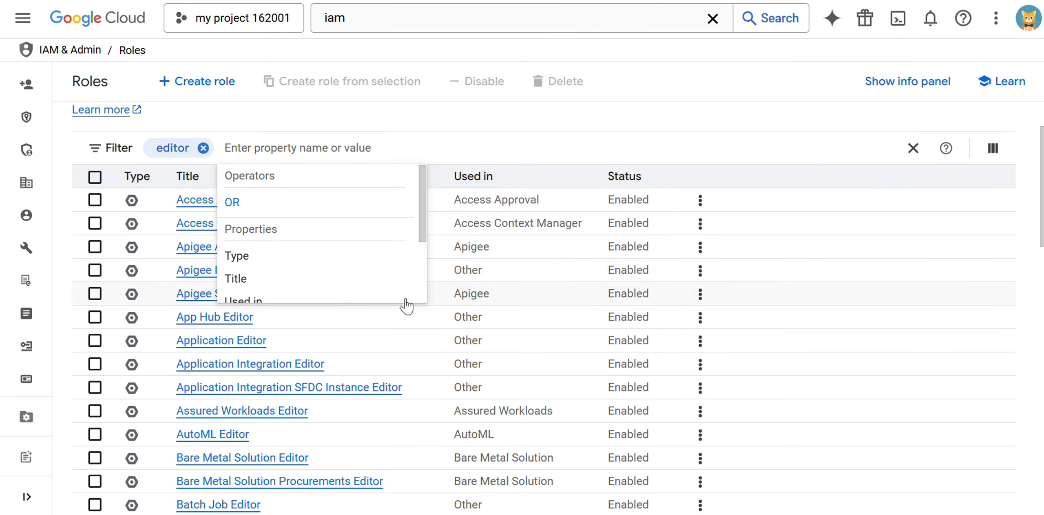
scroll(211, 292, "down", 1)
scroll(241, 308, "down", 1)
scroll(298, 278, "up", 1)
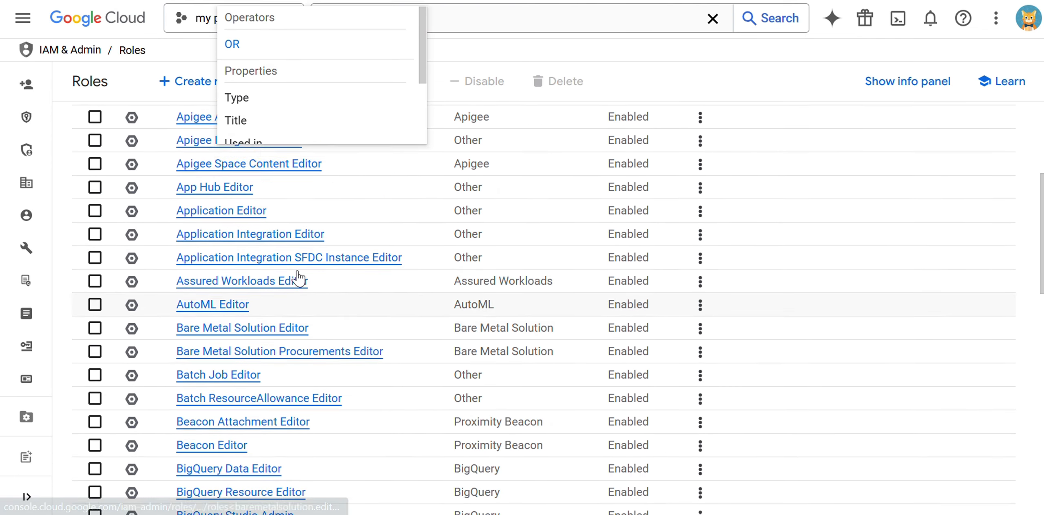
left_click(719, 93)
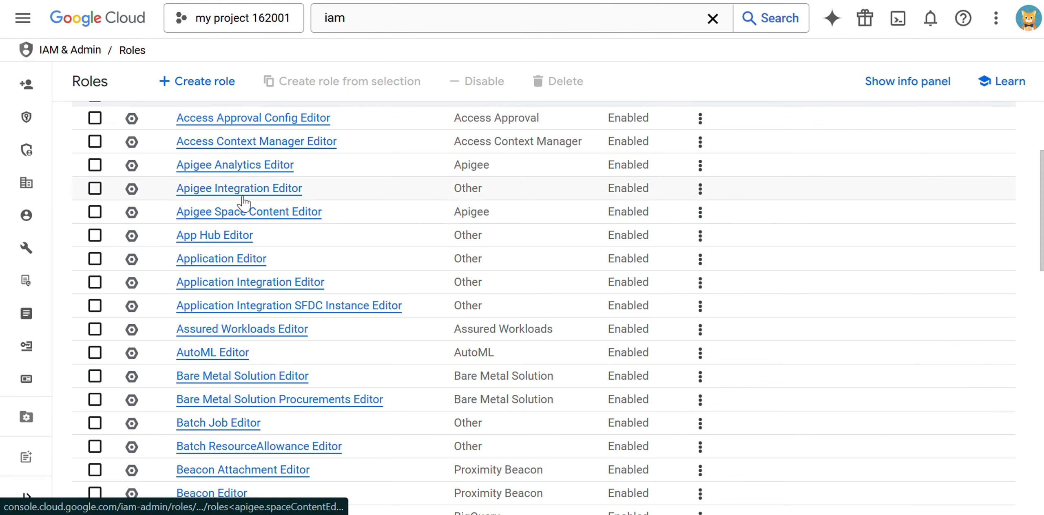
Scroll through the filtered editor roles table to review each role
scroll(280, 370, "down", 5)
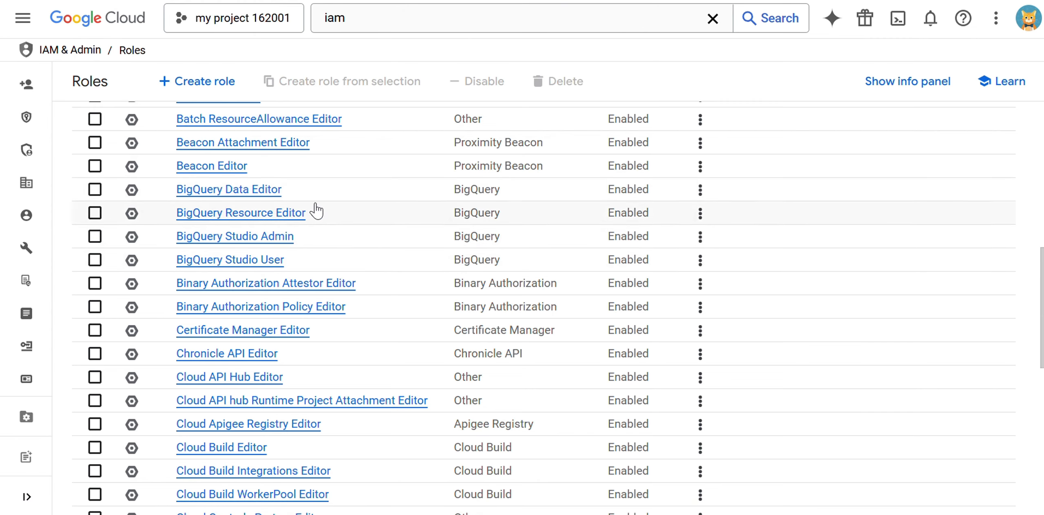
scroll(244, 277, "down", 3)
scroll(245, 280, "down", 6)
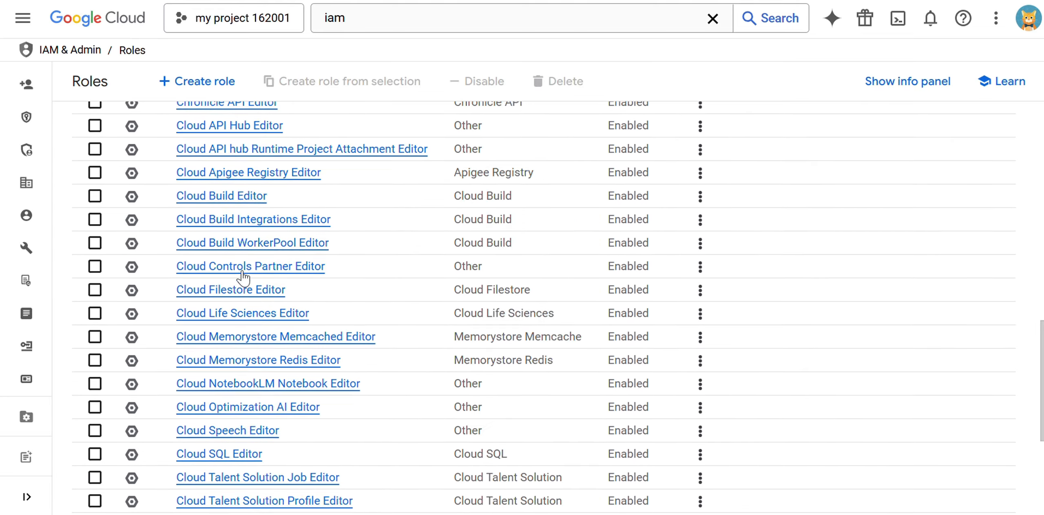
scroll(248, 279, "down", 3)
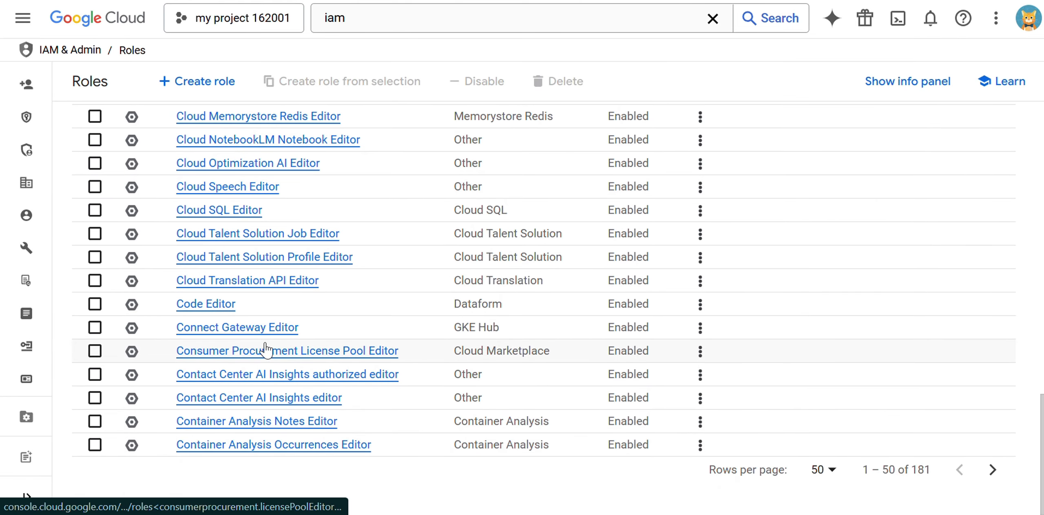
scroll(265, 351, "up", 2)
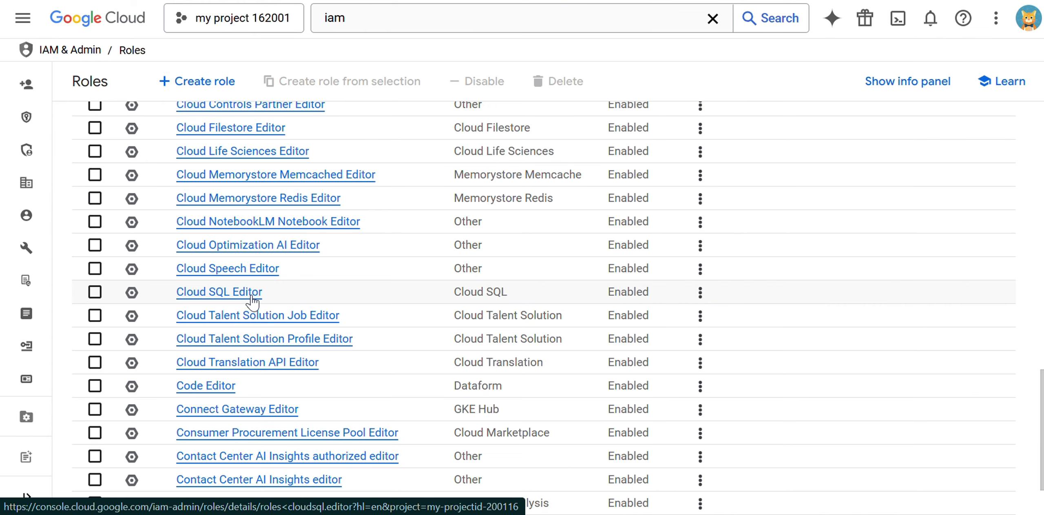
scroll(252, 303, "up", 1)
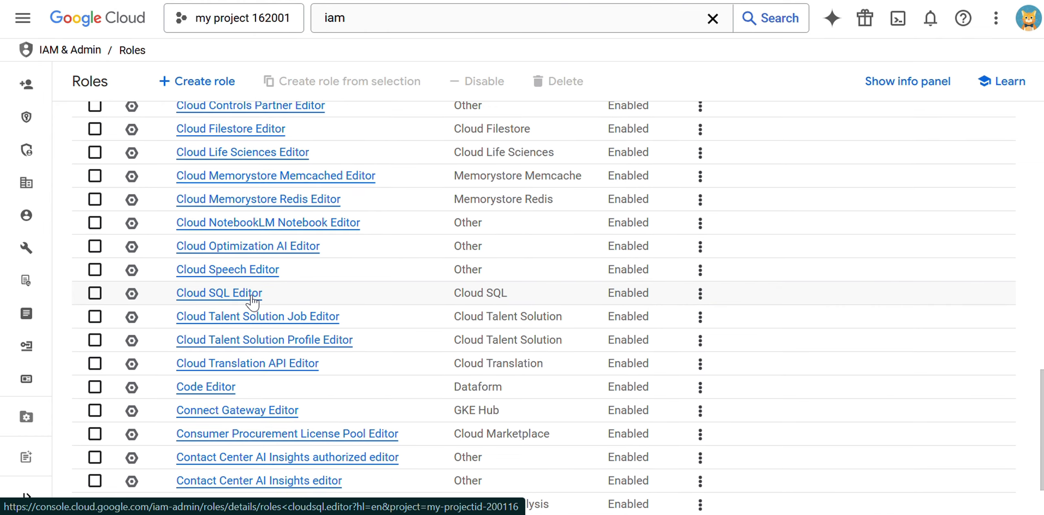
scroll(252, 302, "up", 15)
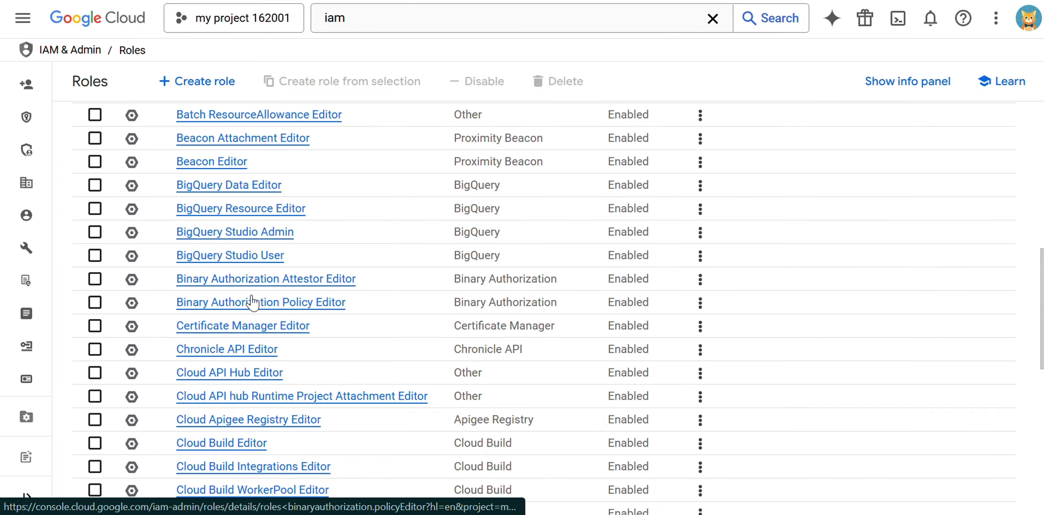
scroll(252, 302, "up", 4)
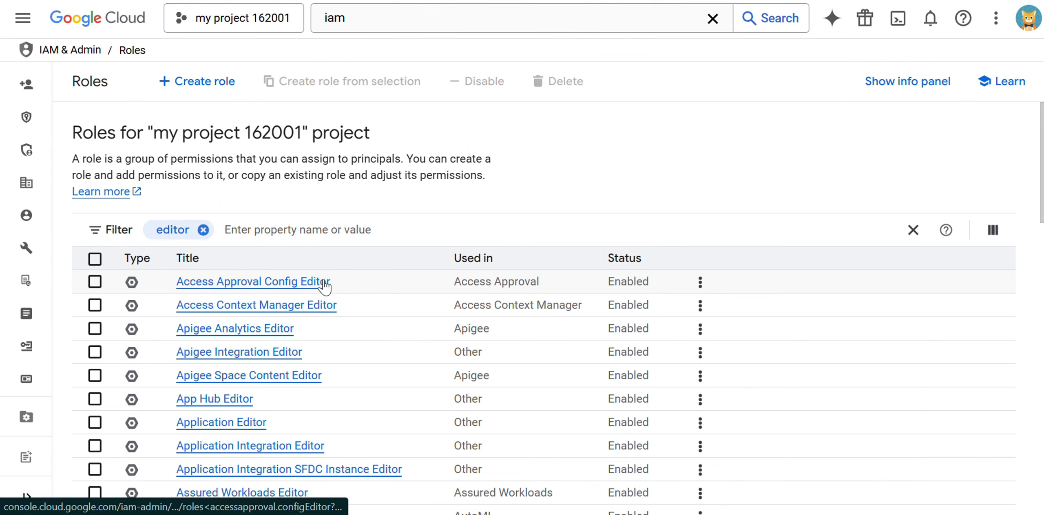
scroll(324, 292, "down", 10)
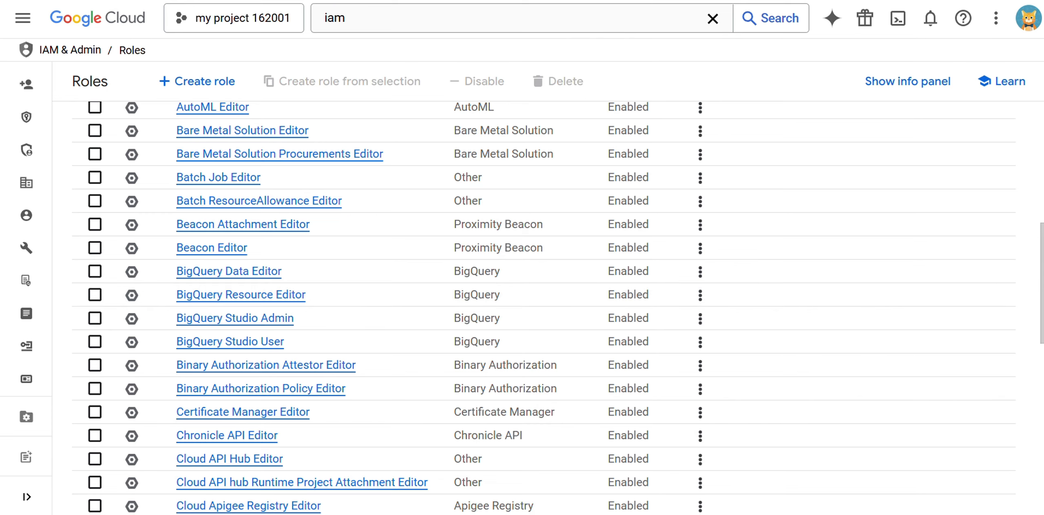
Bring the iam.pdf notes forward and highlight the Basic Roles heading and its all-permissions phrase
mouse_move(664, 509)
left_click(630, 500)
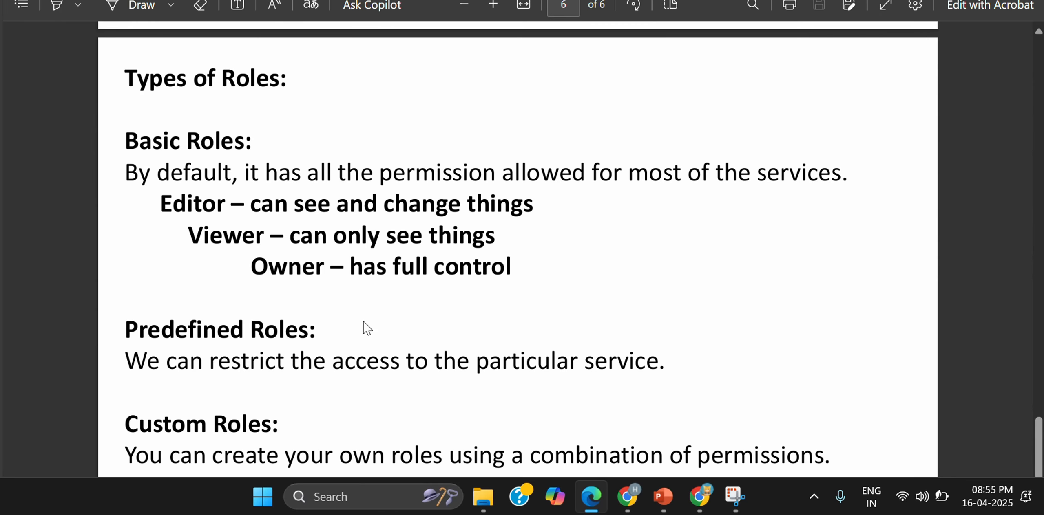
left_click_drag(139, 137, 255, 143)
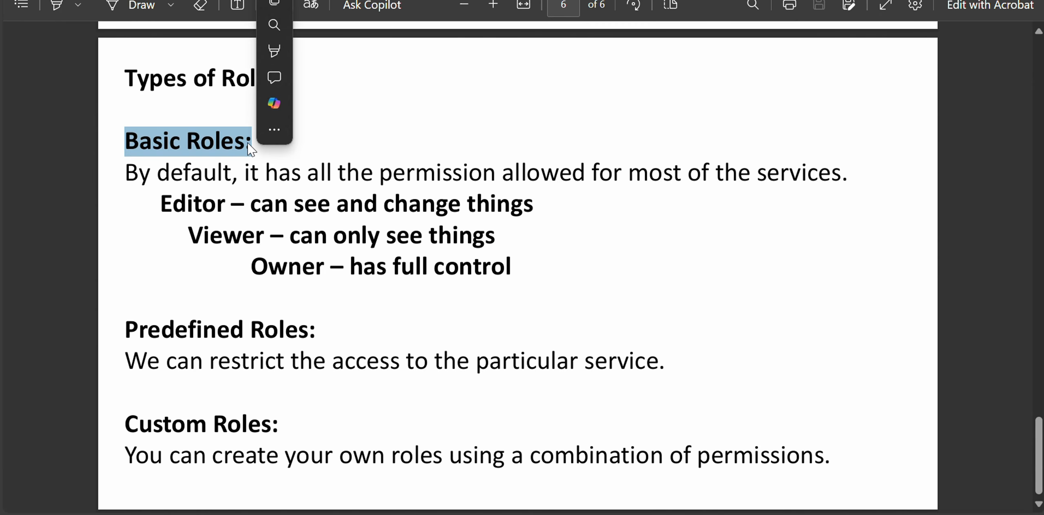
left_click(261, 176)
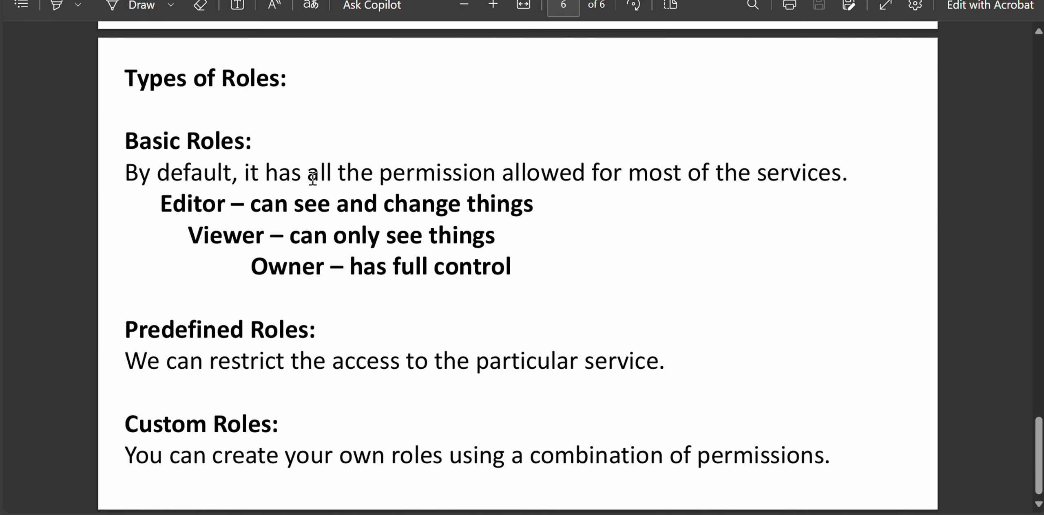
left_click_drag(292, 173, 592, 178)
right_click(632, 172)
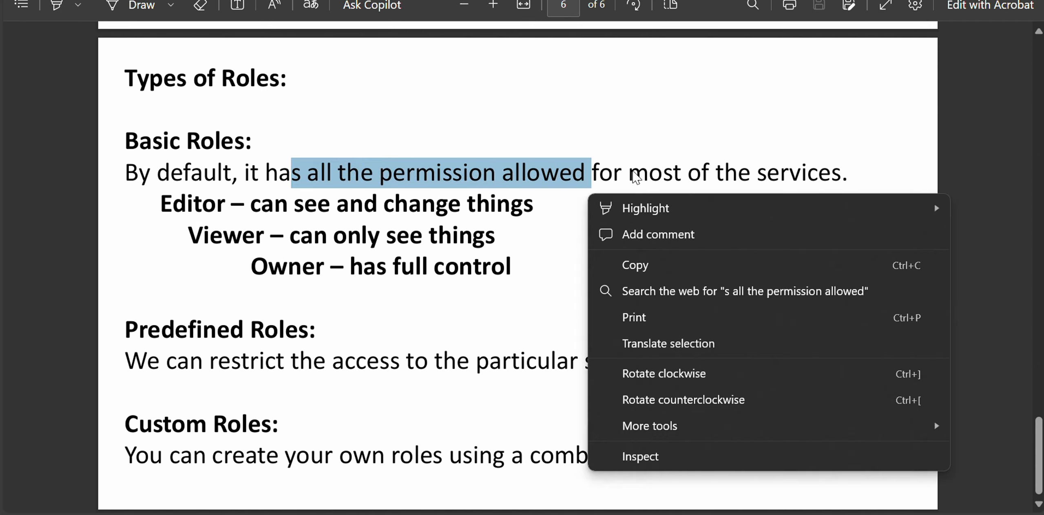
left_click(633, 171)
right_click(632, 172)
left_click(762, 225)
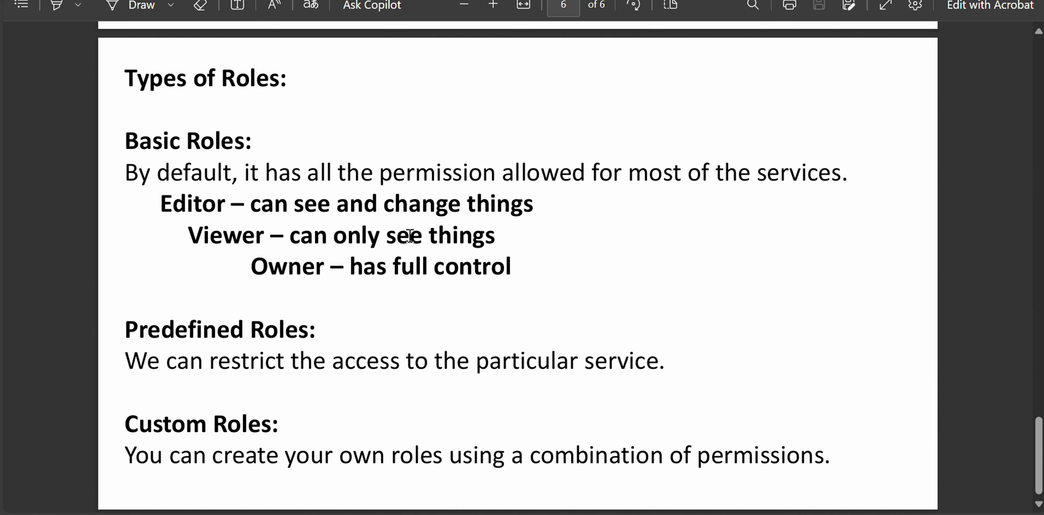
Highlight the whole Basic Roles section, then the Predefined Roles heading
left_click_drag(130, 141, 513, 267)
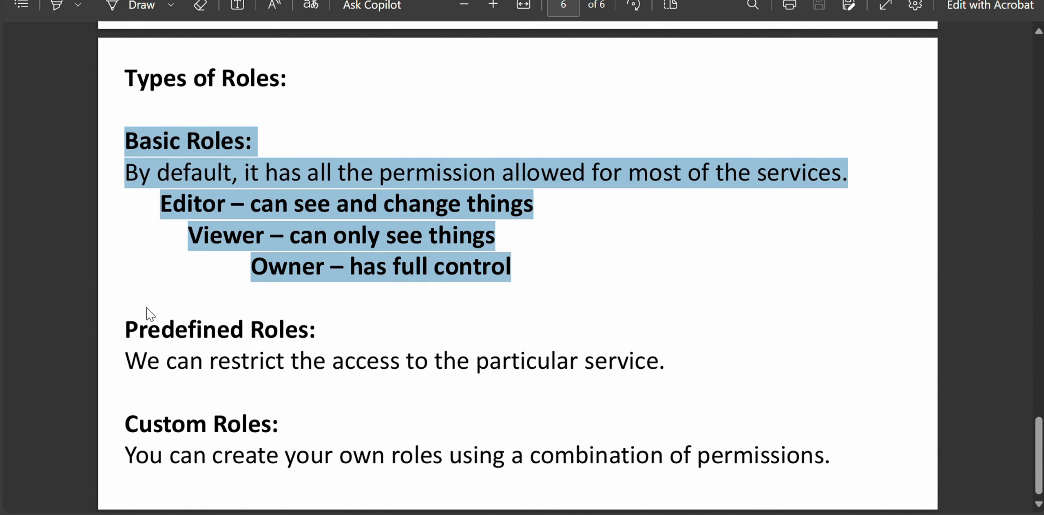
left_click_drag(129, 326, 316, 329)
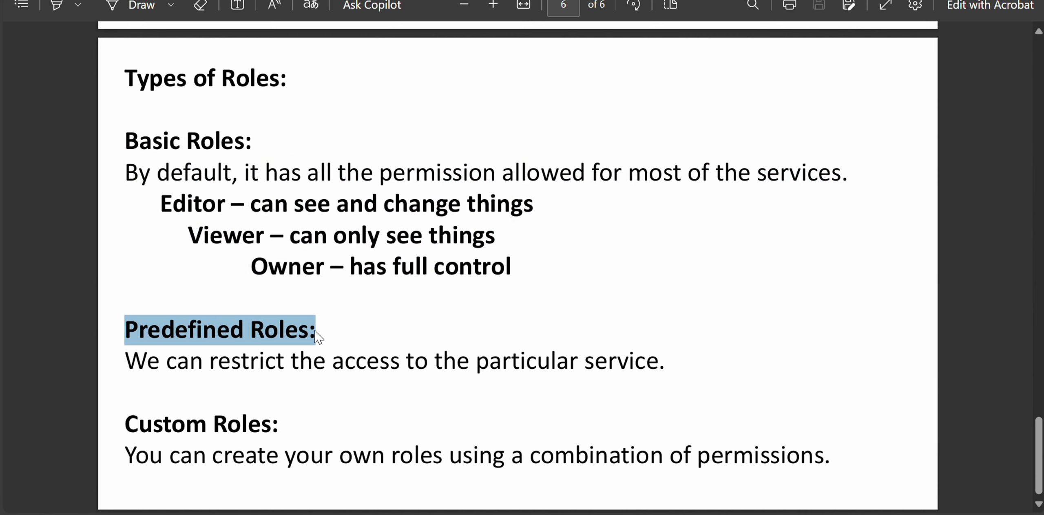
left_click(213, 355)
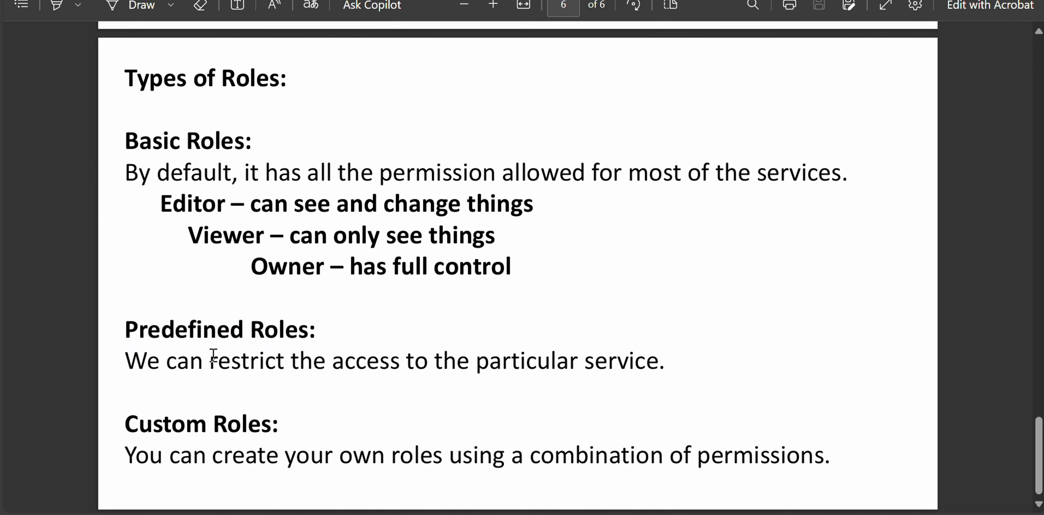
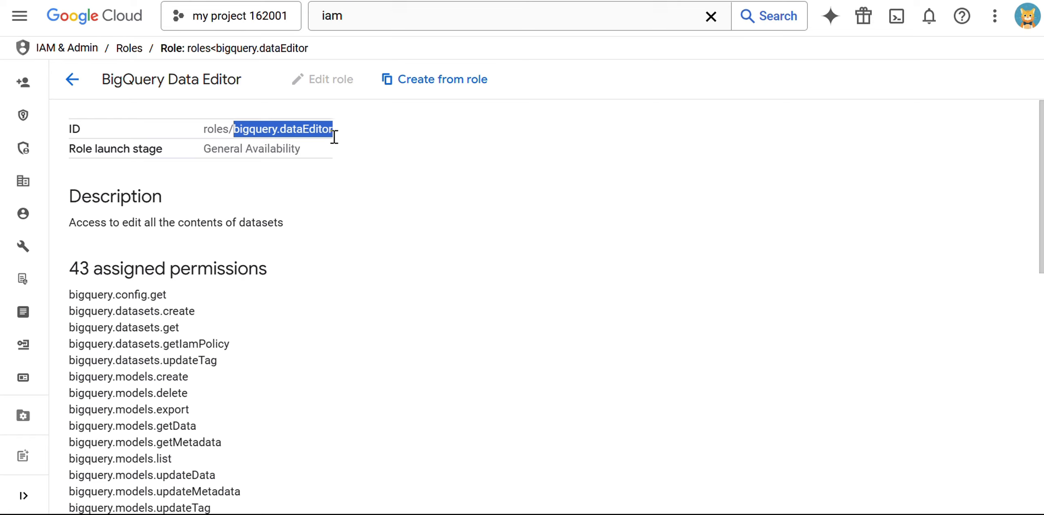
Highlight the 43 assigned permissions count on the BigQuery Data Editor role page
left_click_drag(69, 267, 285, 273)
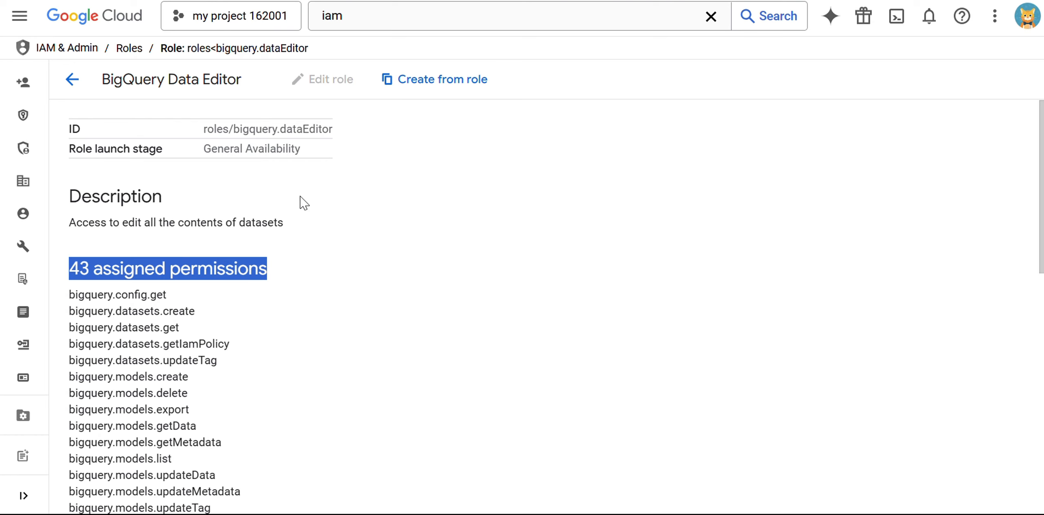
Start a role copied from BigQuery Data Editor and inspect the 'Custom' prefix in its prefilled title
left_click(433, 81)
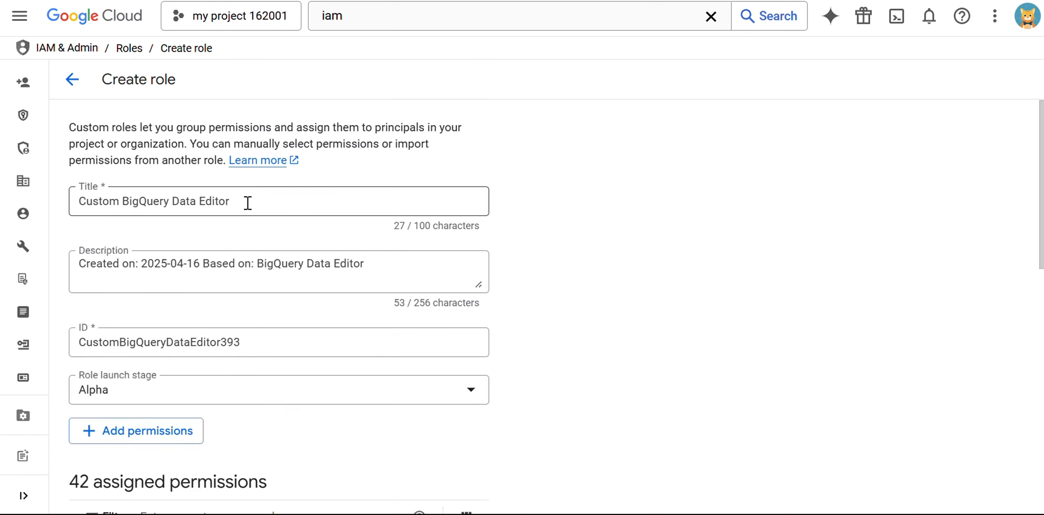
left_click(84, 201)
left_click_drag(83, 200, 119, 201)
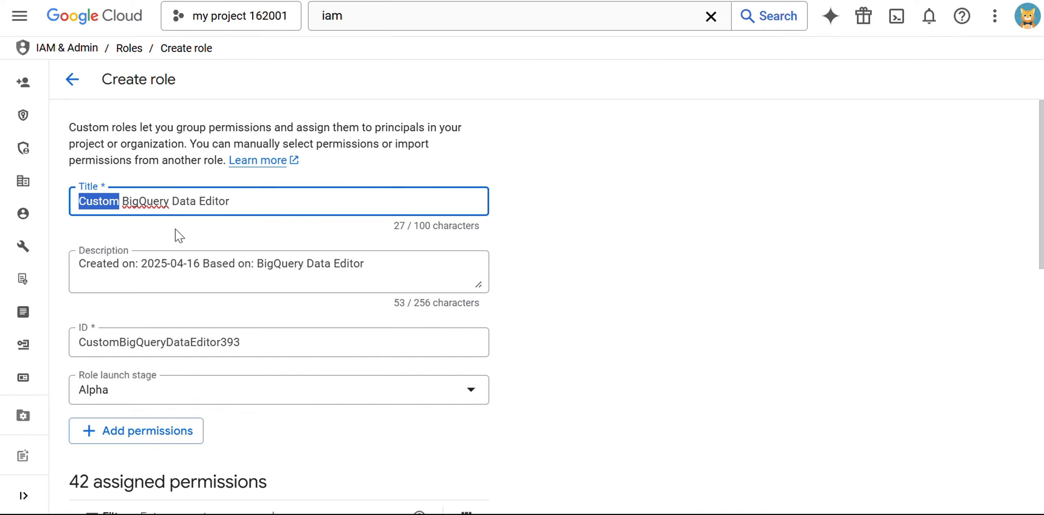
left_click(630, 237)
left_click_drag(83, 201, 121, 200)
left_click(636, 235)
scroll(592, 214, "down", 4)
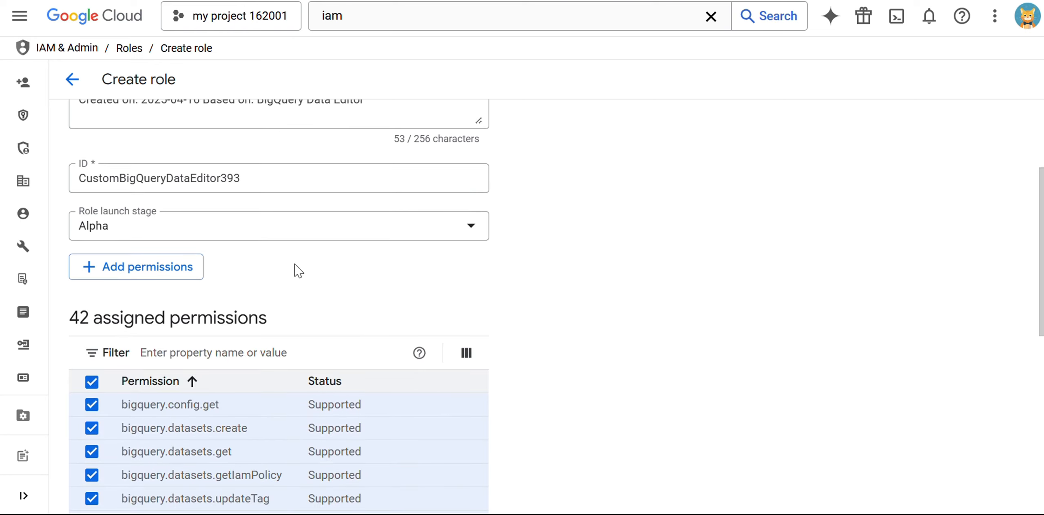
Filter available permissions by 'sql' and add cloudsql.backupRuns.create to the role
left_click(146, 282)
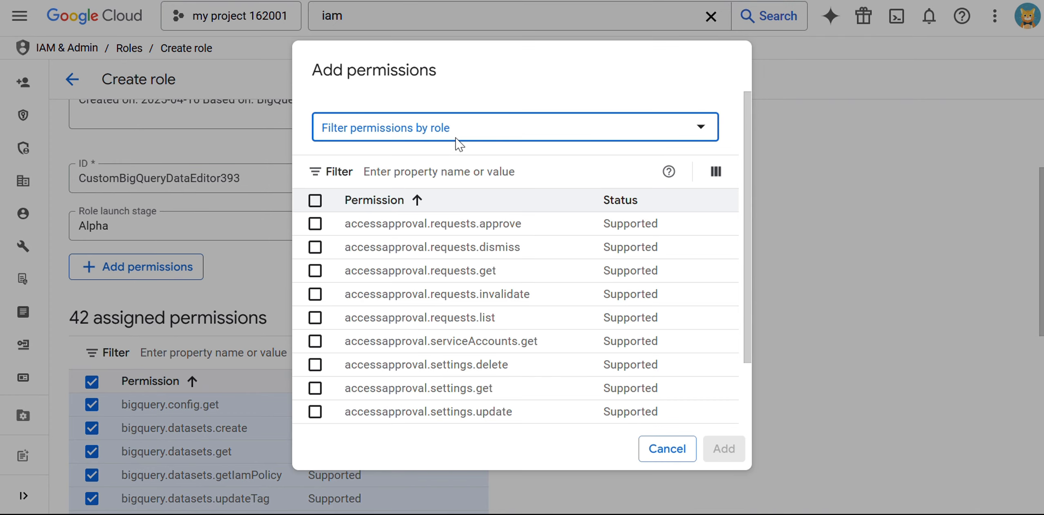
left_click(451, 172)
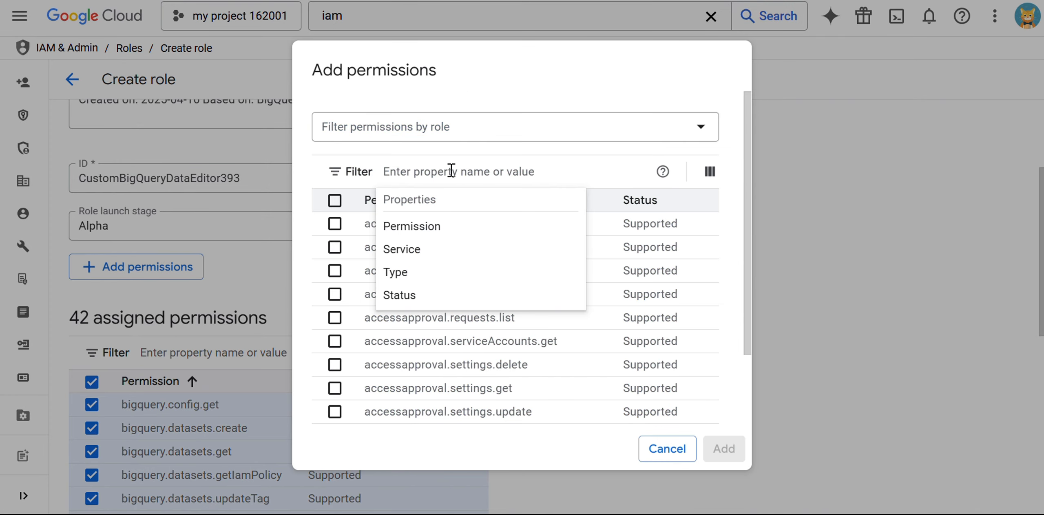
type("sql")
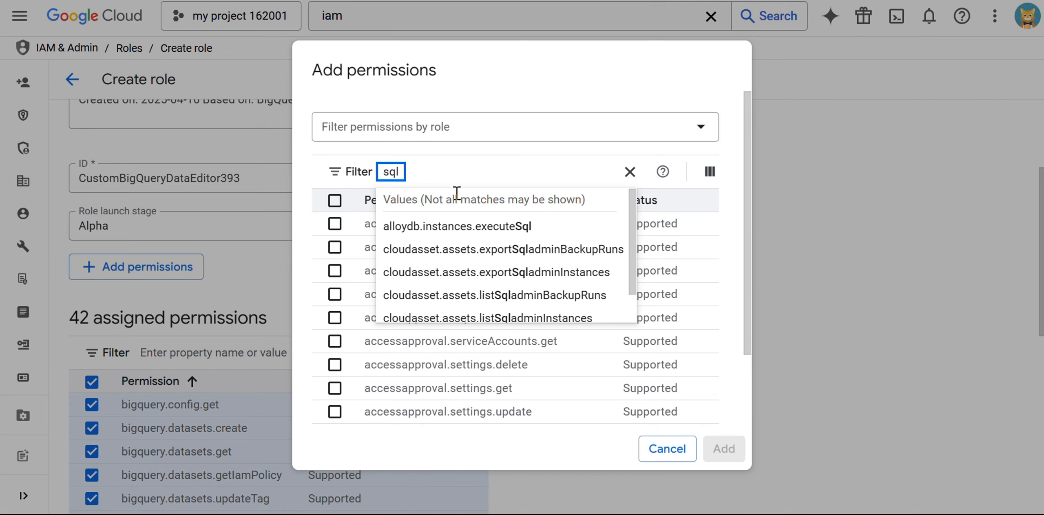
scroll(496, 273, "down", 1)
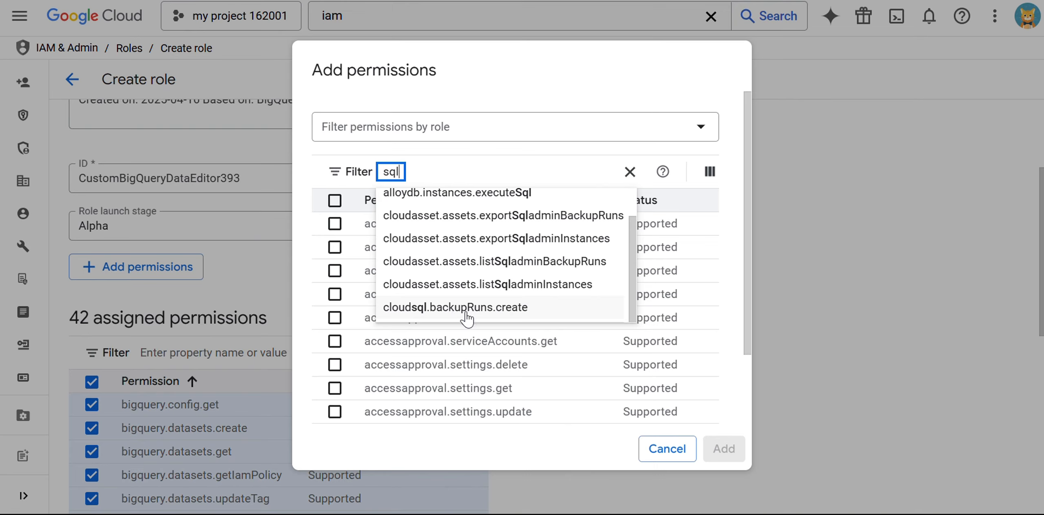
left_click(529, 313)
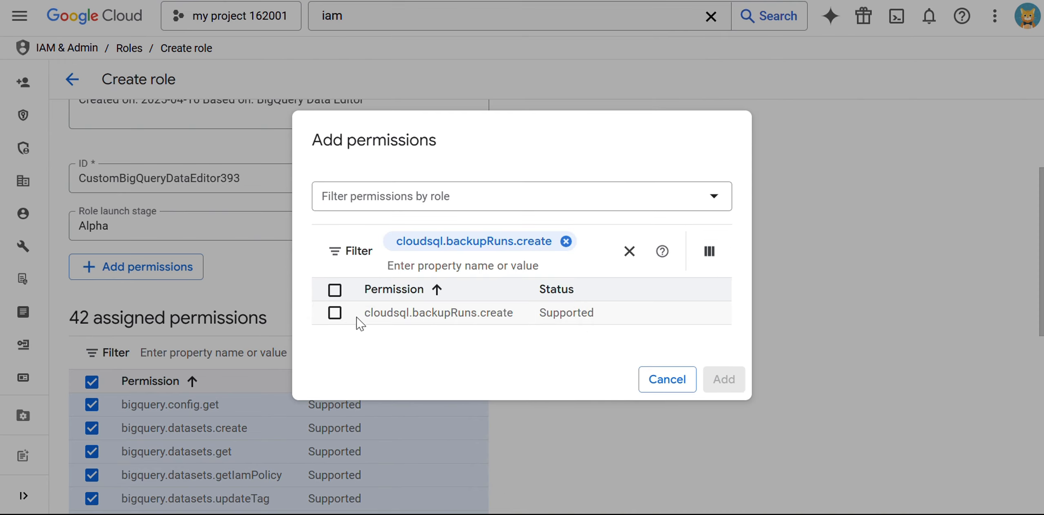
left_click(334, 313)
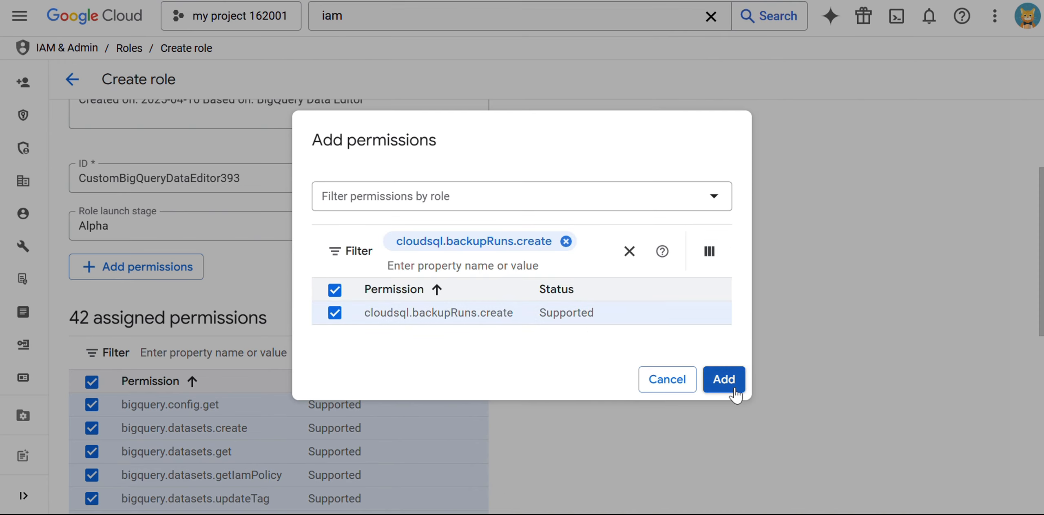
left_click(724, 380)
scroll(652, 328, "down", 8)
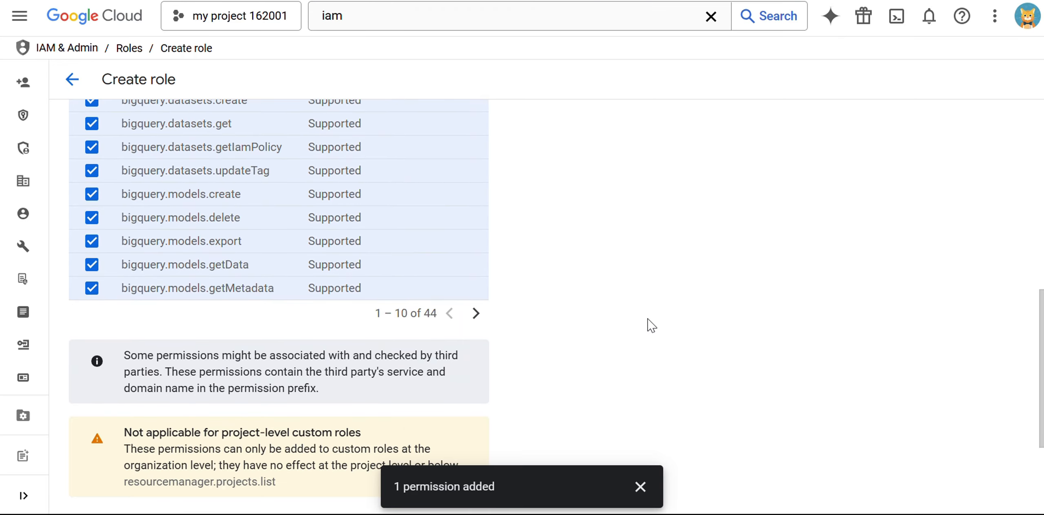
Highlight the new 43 permission count and the permission-added confirmation
scroll(156, 356, "up", 4)
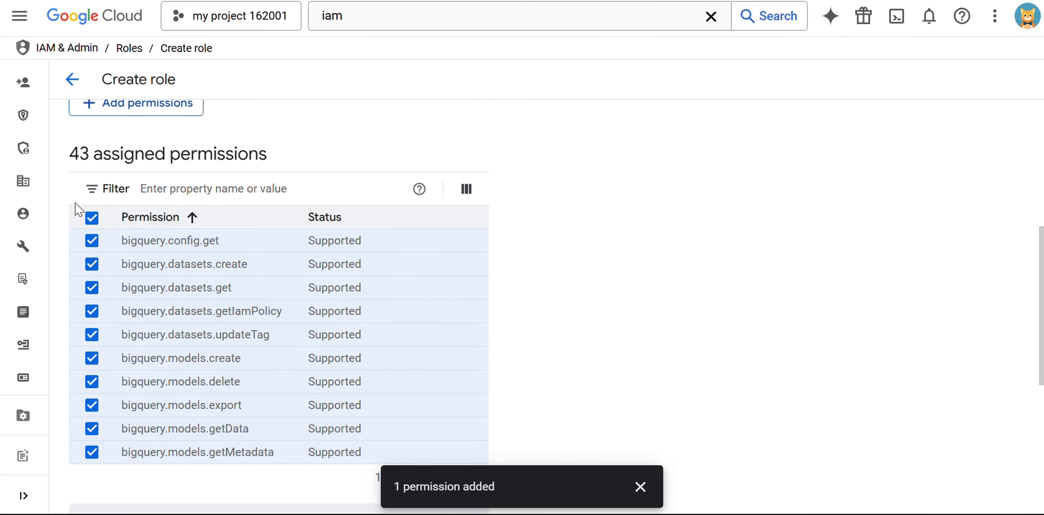
left_click_drag(73, 149, 91, 152)
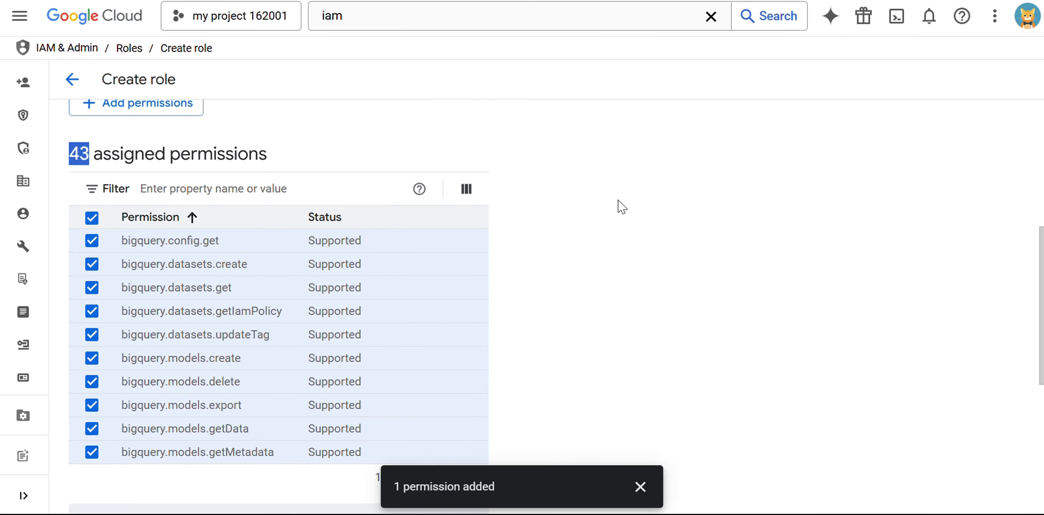
left_click_drag(394, 489, 493, 491)
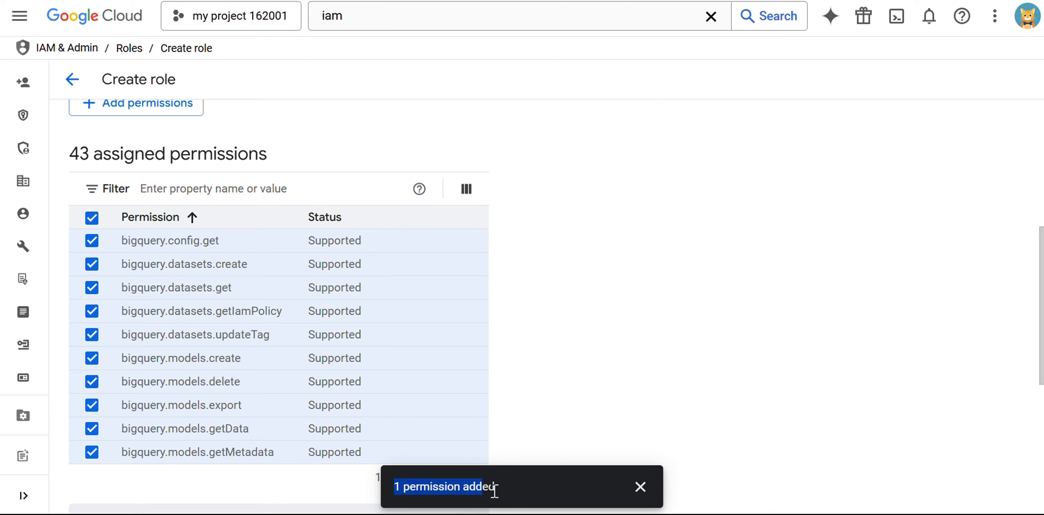
left_click(562, 377)
scroll(465, 367, "down", 3)
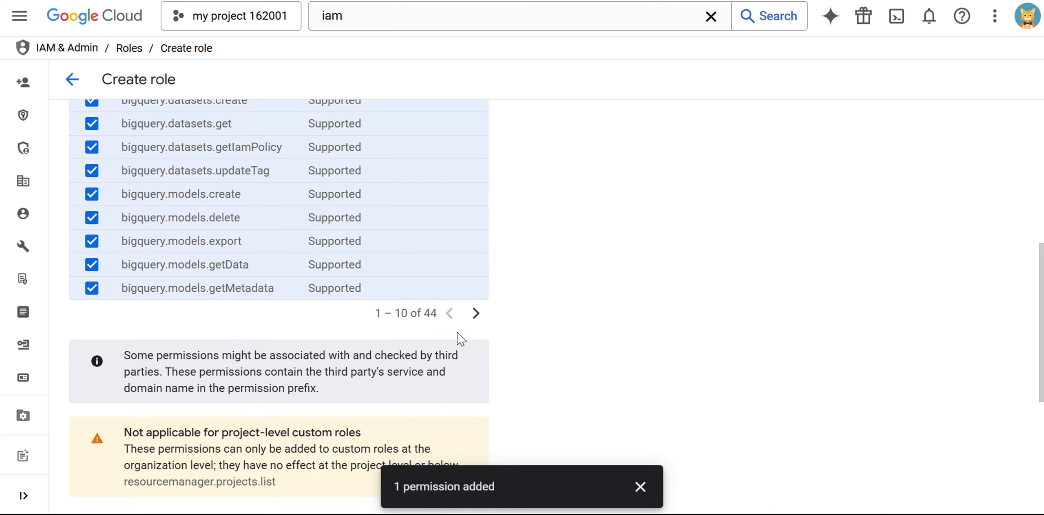
scroll(367, 332, "up", 5)
Filter assigned permissions to cloudsql.backupRuns.create, then clear the filter and dismiss the message
left_click(238, 272)
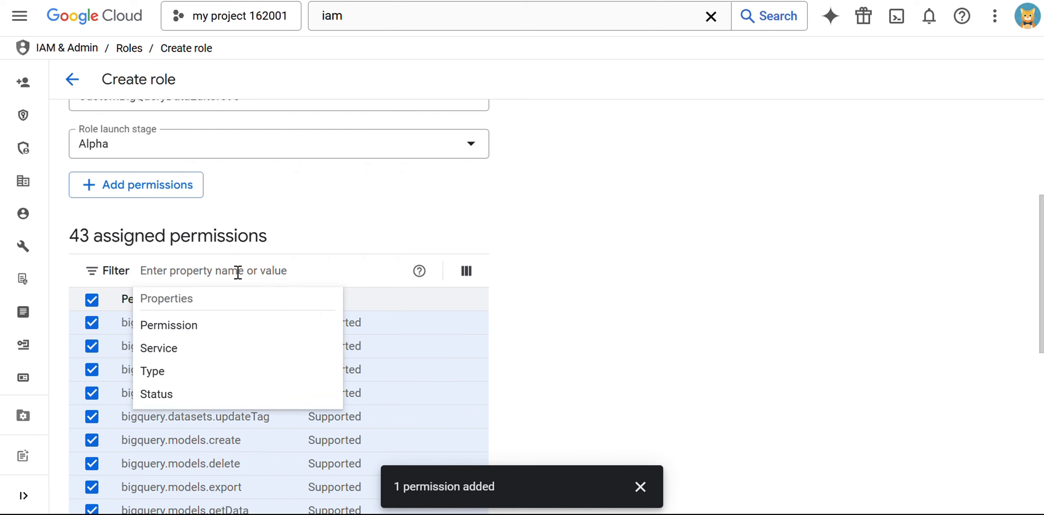
type("sql")
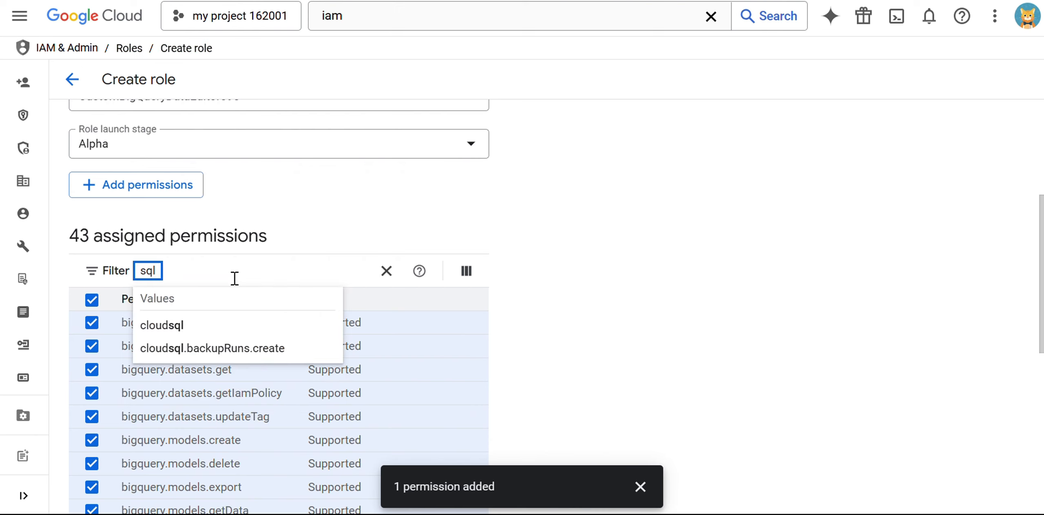
left_click(239, 350)
left_click(762, 246)
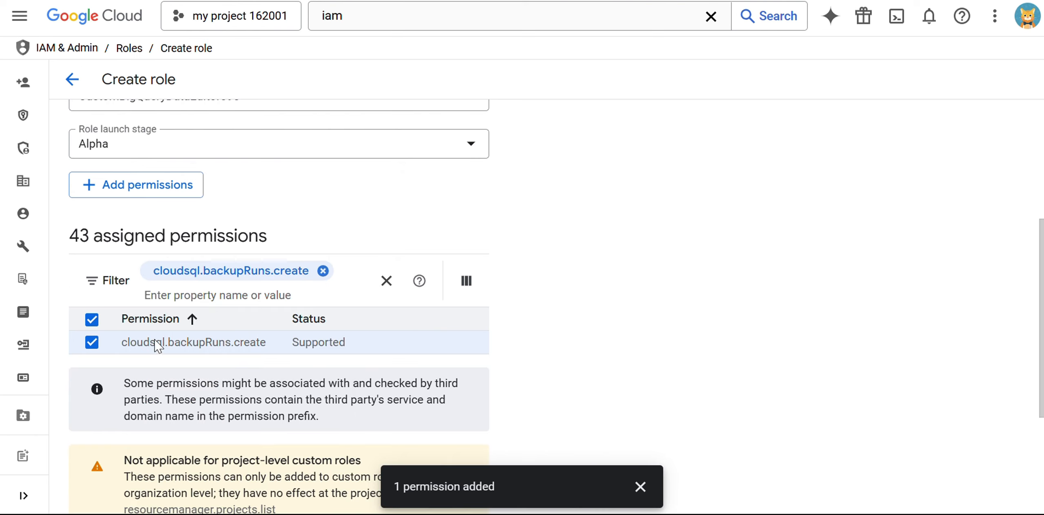
left_click_drag(121, 344, 259, 345)
left_click(602, 344)
scroll(603, 344, "down", 5)
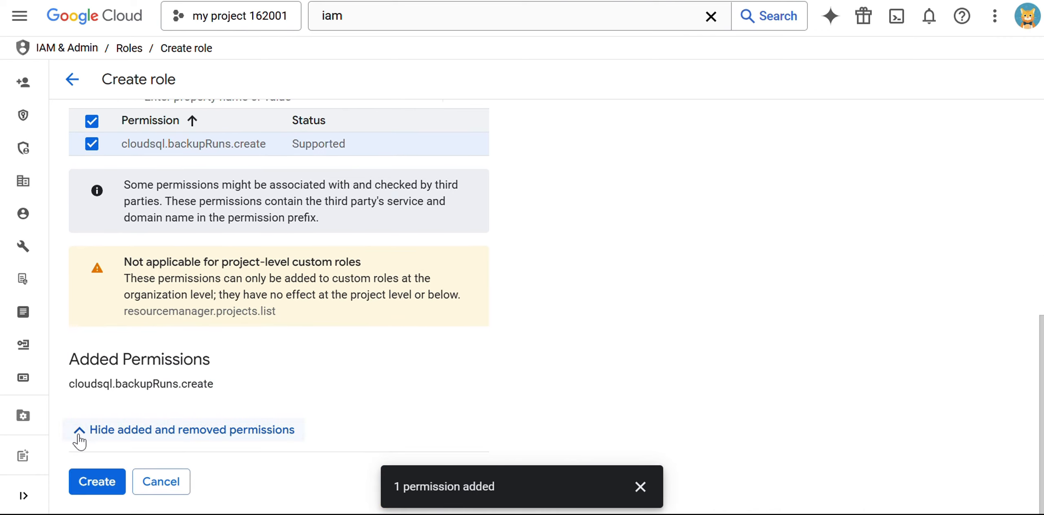
scroll(251, 367, "up", 6)
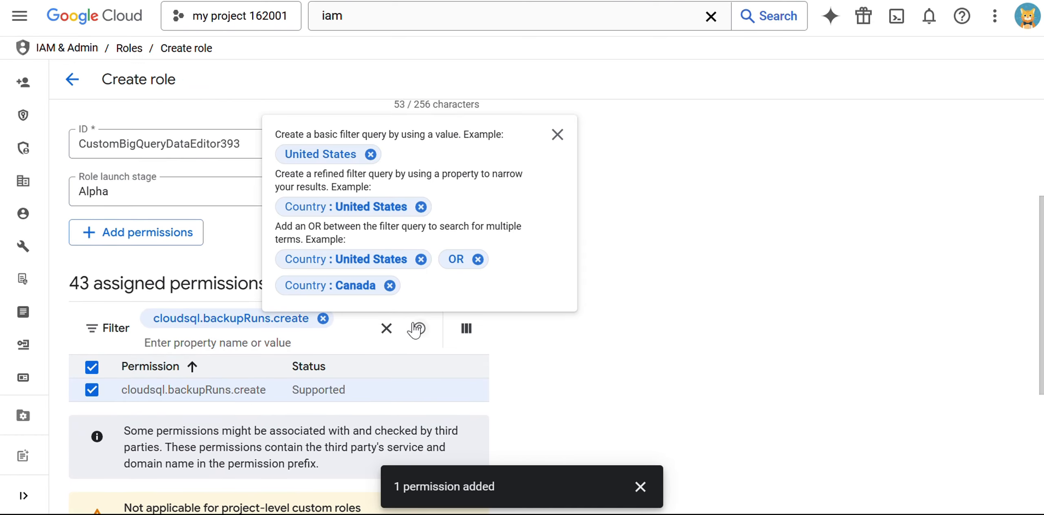
left_click(386, 328)
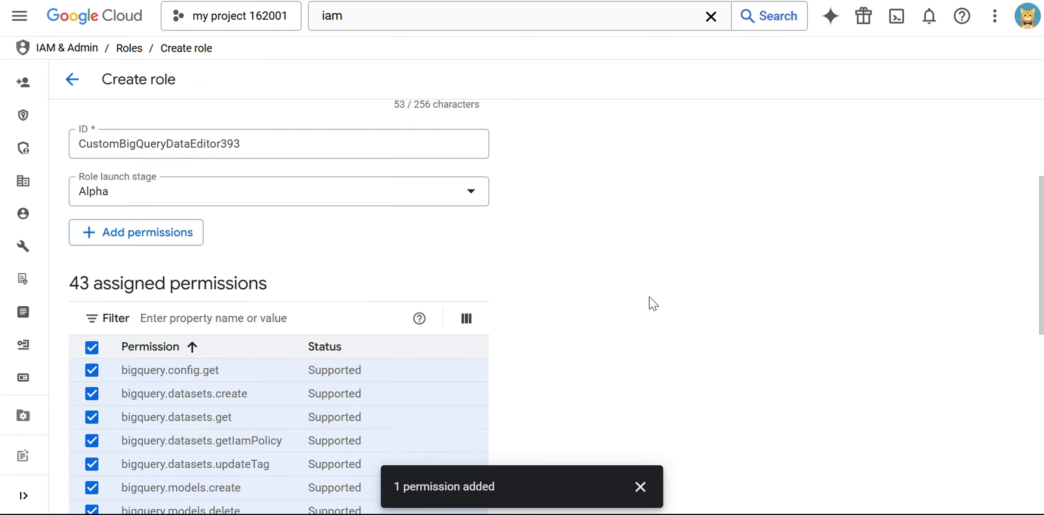
left_click(639, 486)
scroll(144, 233, "down", 4)
Remove bigquery.datasets.create, datasets.get, models.getData and models.getMetadata from the role
left_click(92, 184)
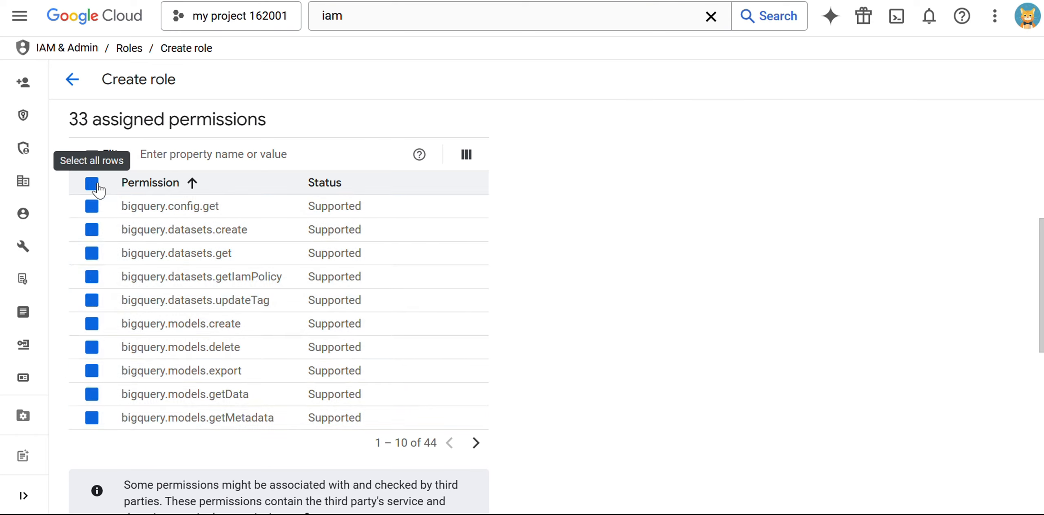
left_click(93, 186)
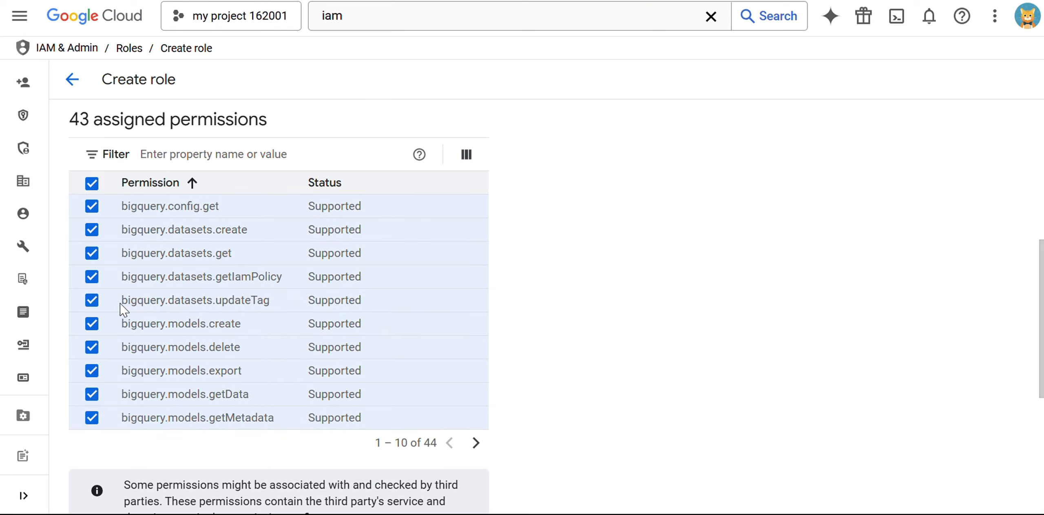
left_click(93, 231)
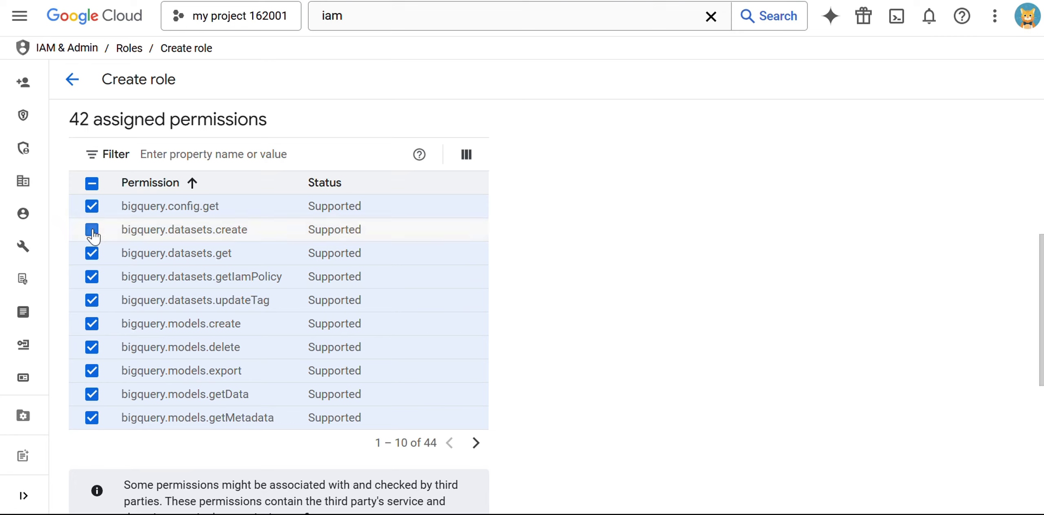
left_click(92, 254)
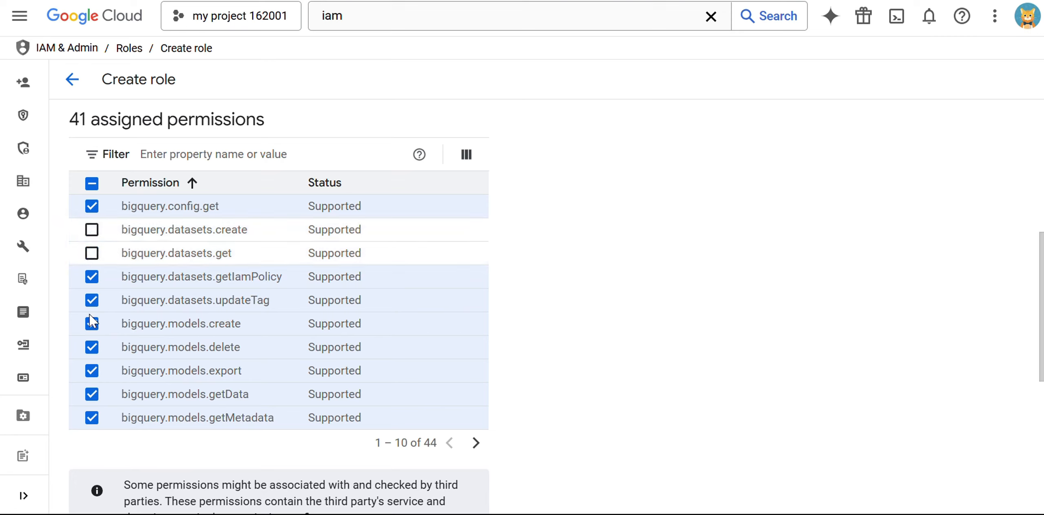
left_click(92, 396)
left_click(93, 419)
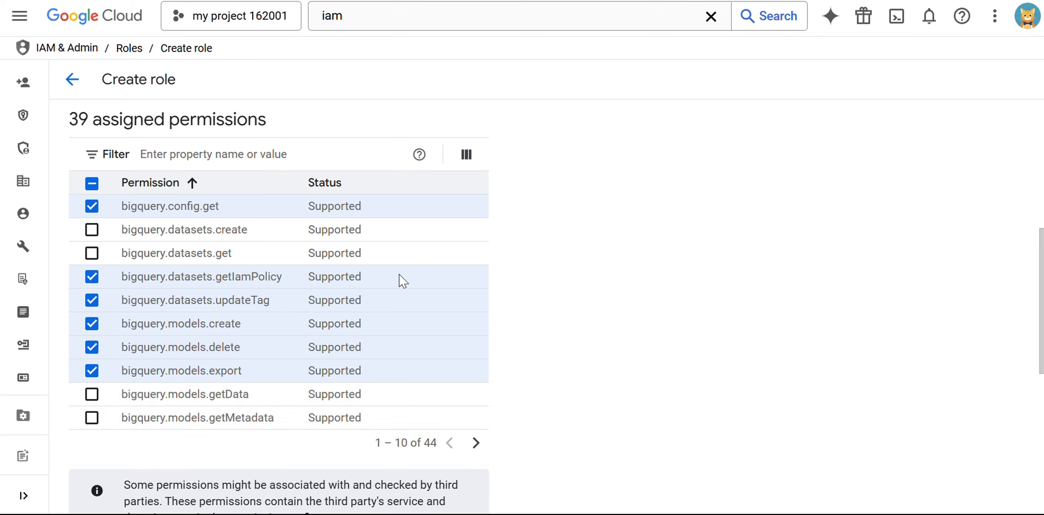
Review the permission count and the summary of removed permissions and added cloudsql.backupRuns.create
scroll(511, 253, "up", 2)
scroll(512, 253, "up", 1)
left_click_drag(67, 212, 110, 206)
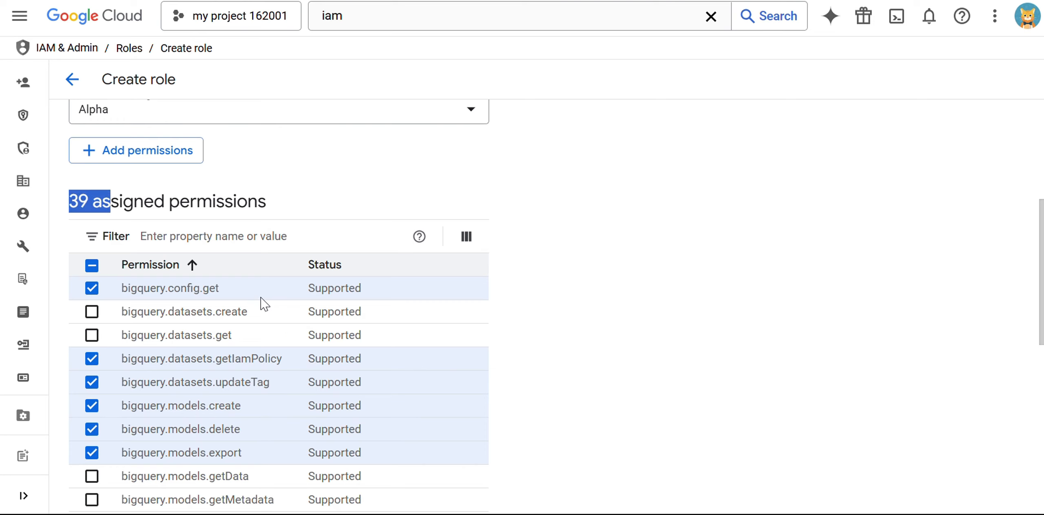
scroll(444, 296, "down", 5)
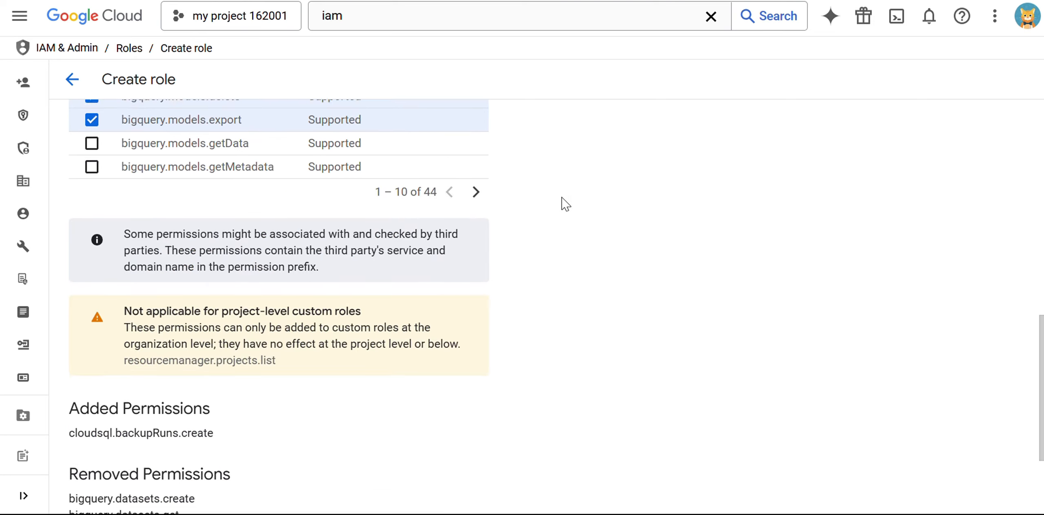
scroll(562, 198, "down", 3)
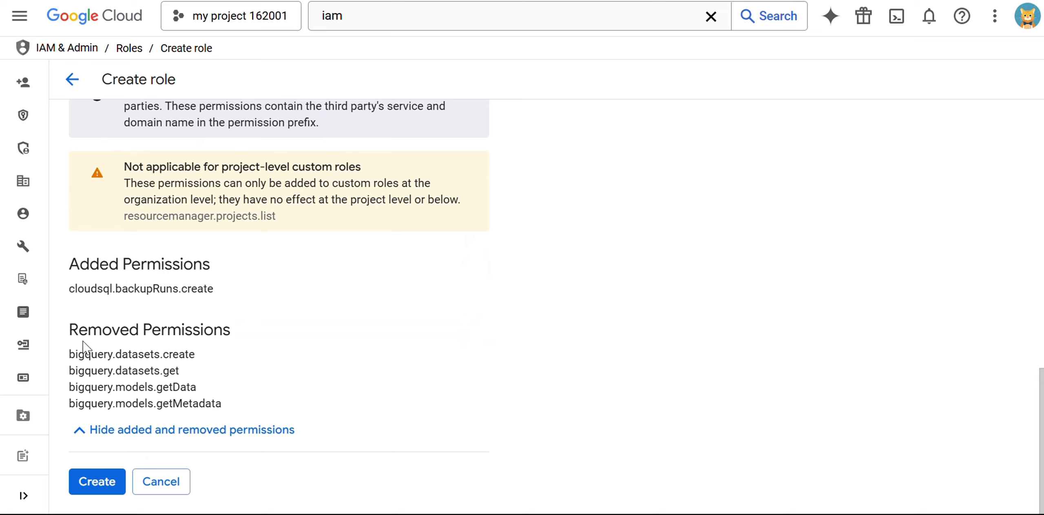
left_click_drag(68, 353, 180, 371)
left_click(388, 325)
left_click_drag(70, 289, 201, 296)
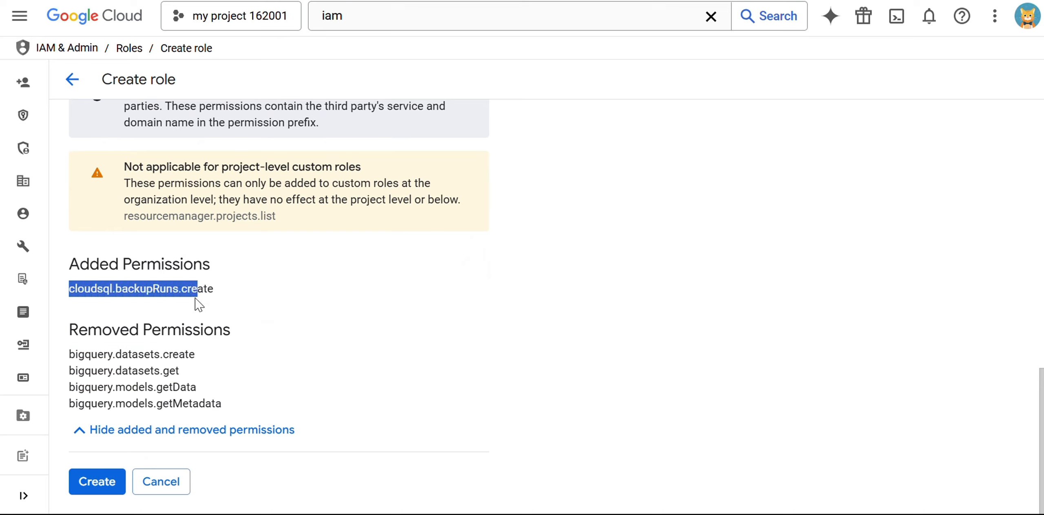
Create the Custom BigQuery Data Editor role, dismiss the confirmation, and open its details
left_click(96, 485)
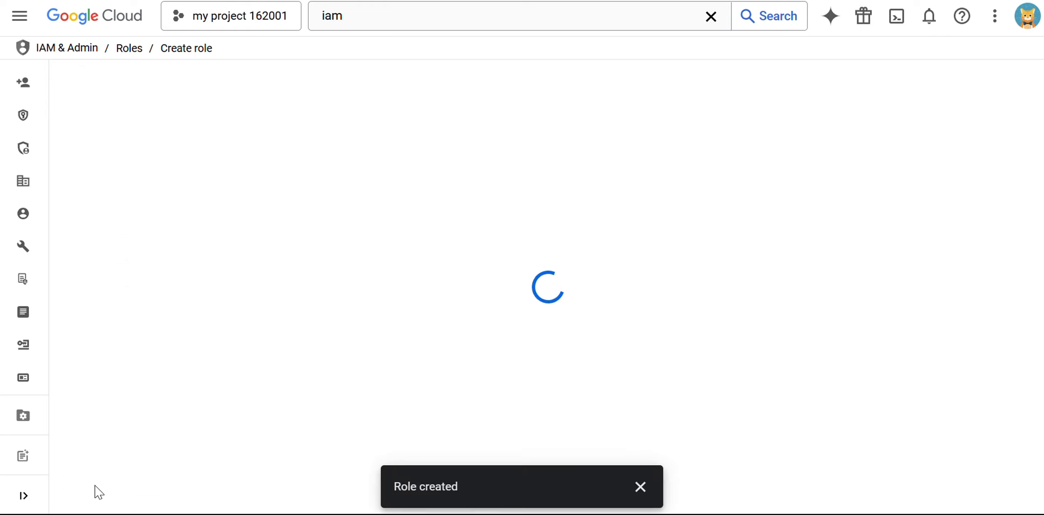
left_click_drag(395, 487, 457, 486)
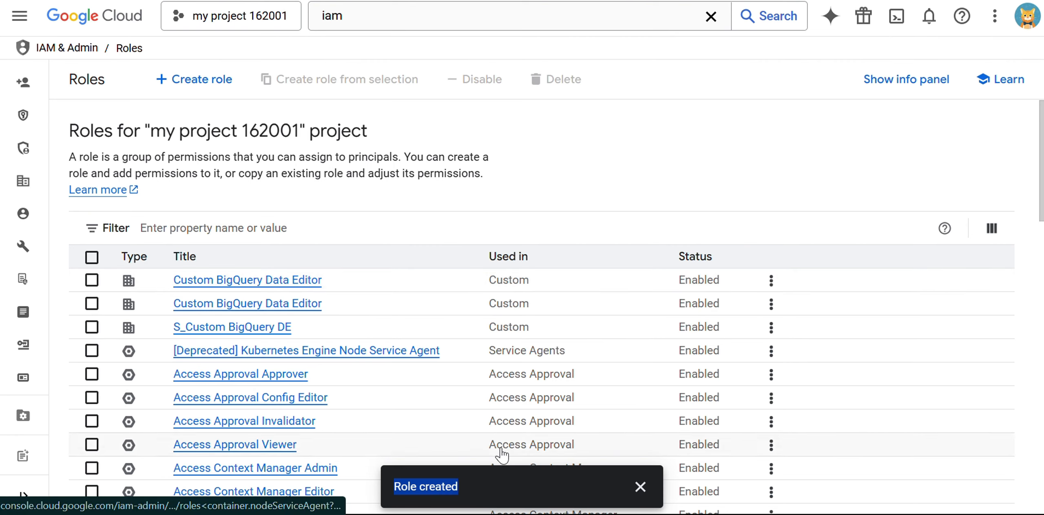
left_click(640, 487)
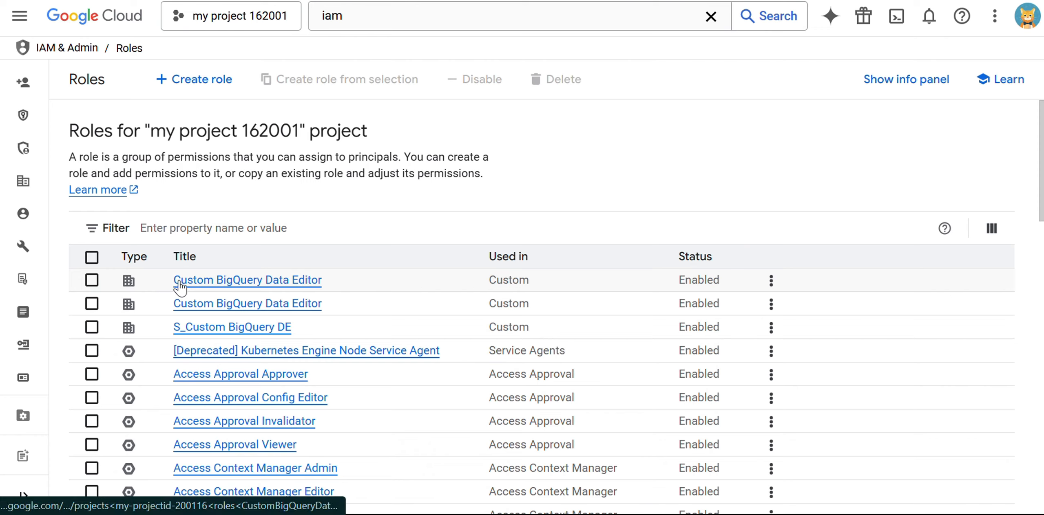
left_click(299, 282)
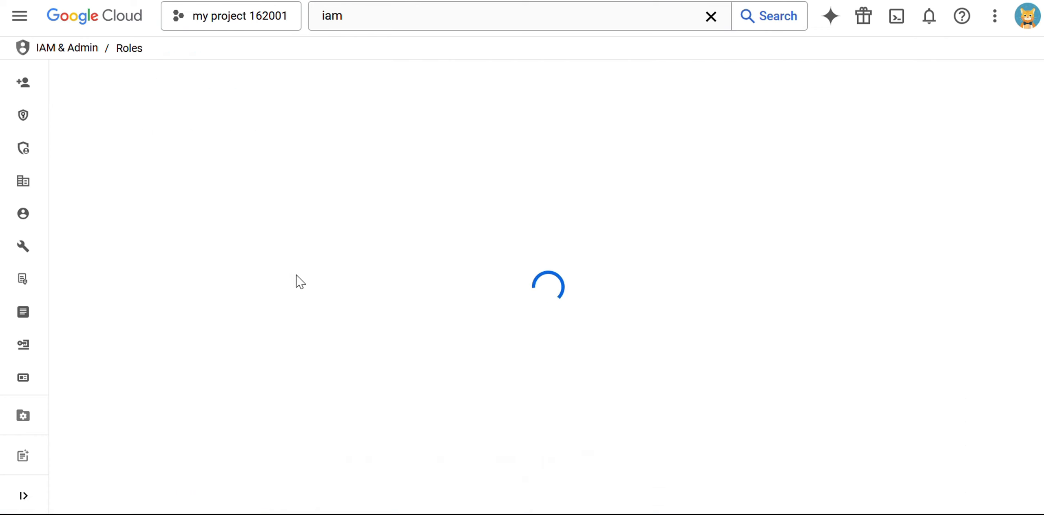
Review the first Custom BigQuery Data Editor role's 36 permissions, including a cloudkms line
left_click_drag(72, 262, 294, 270)
scroll(161, 288, "down", 2)
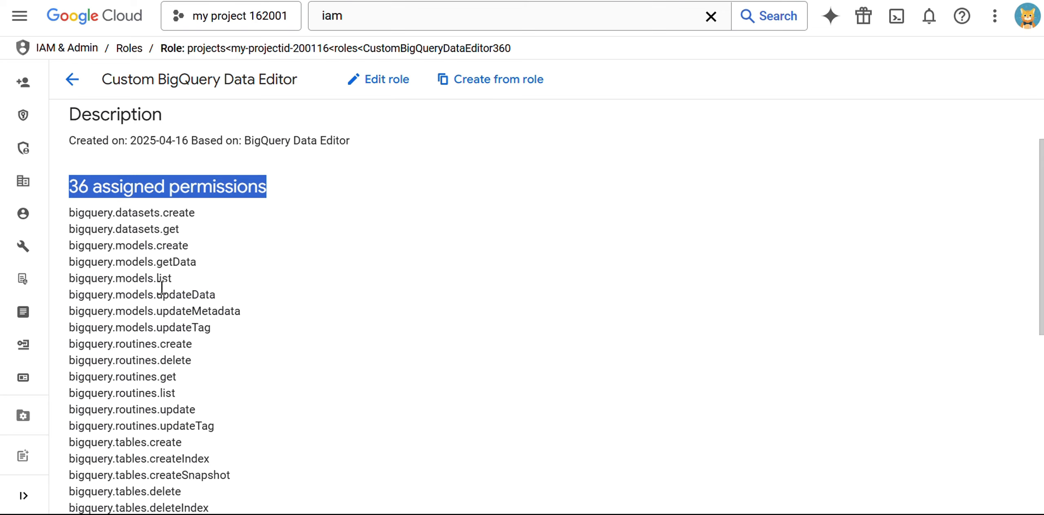
scroll(161, 288, "down", 1)
scroll(161, 288, "down", 9)
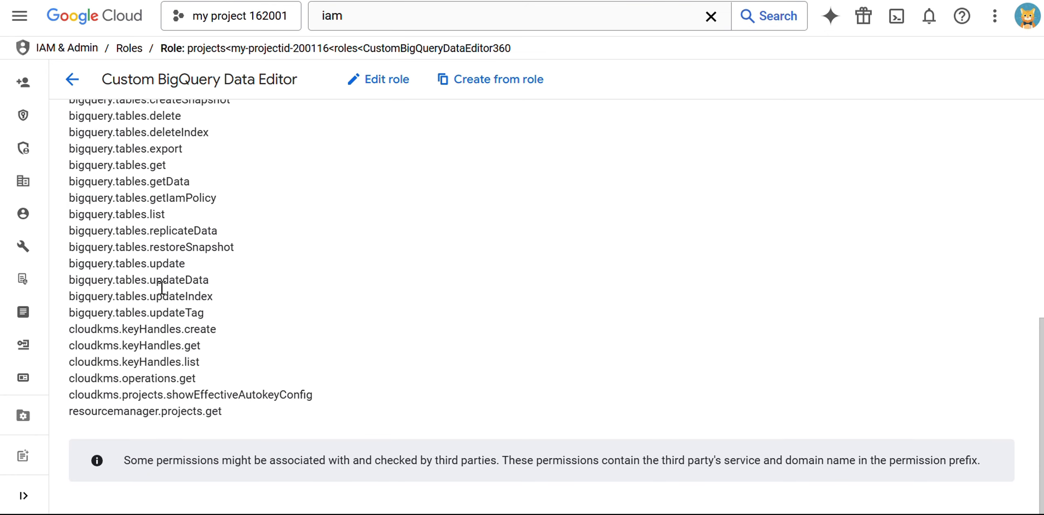
left_click_drag(74, 395, 268, 397)
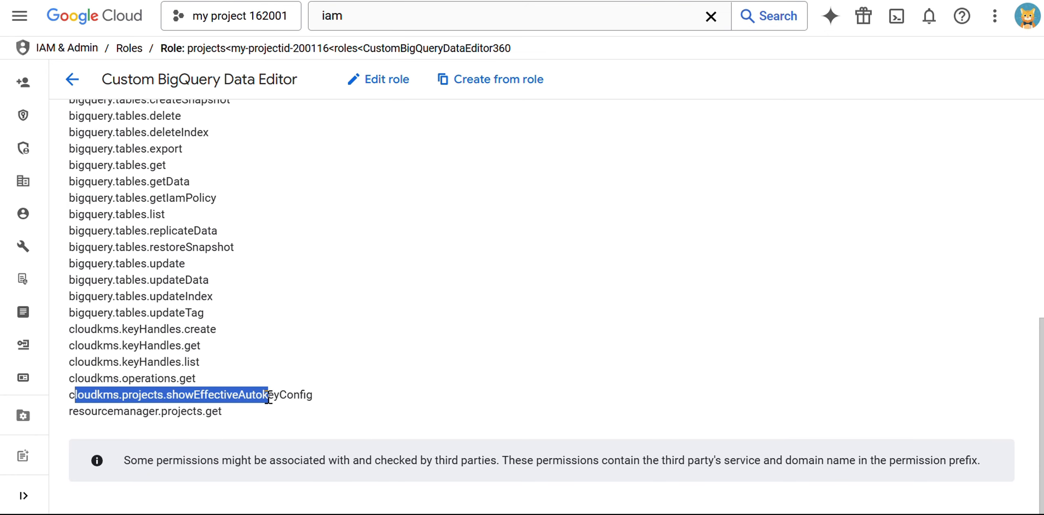
left_click_drag(128, 267, 258, 301)
left_click(312, 291)
scroll(256, 251, "up", 11)
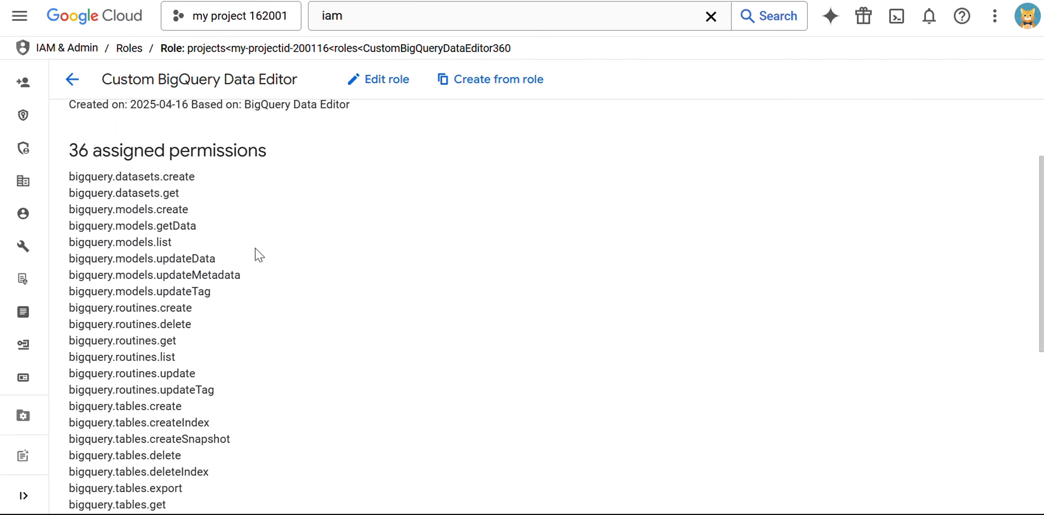
left_click(71, 79)
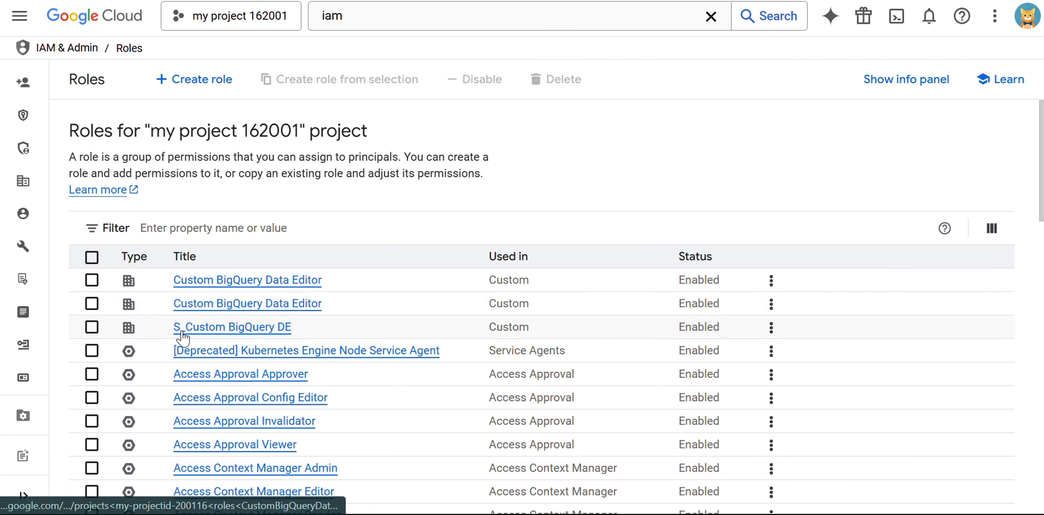
Check S_Custom BigQuery DE (35 permissions) and the other Custom BigQuery Data Editor (39)
left_click(208, 329)
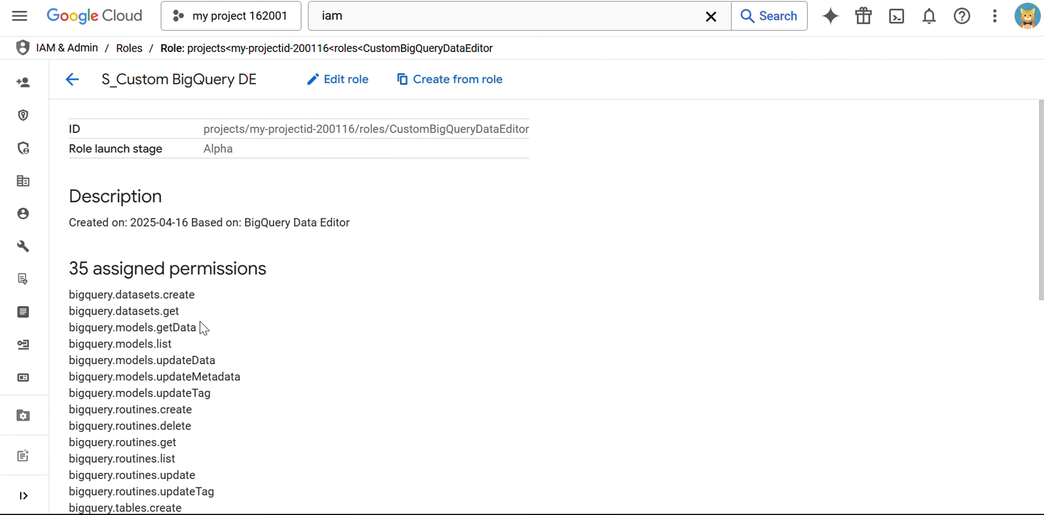
left_click_drag(68, 268, 230, 269)
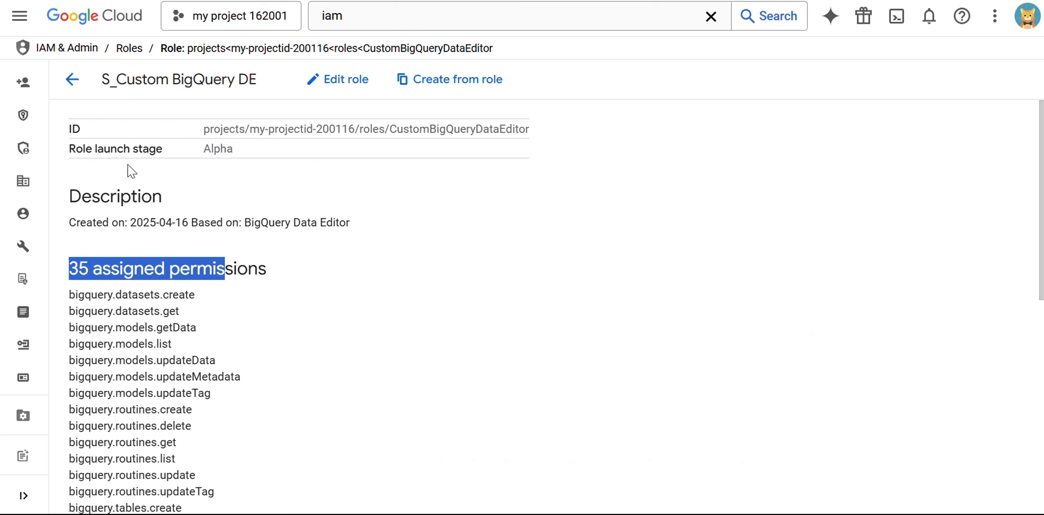
left_click(72, 79)
left_click(244, 306)
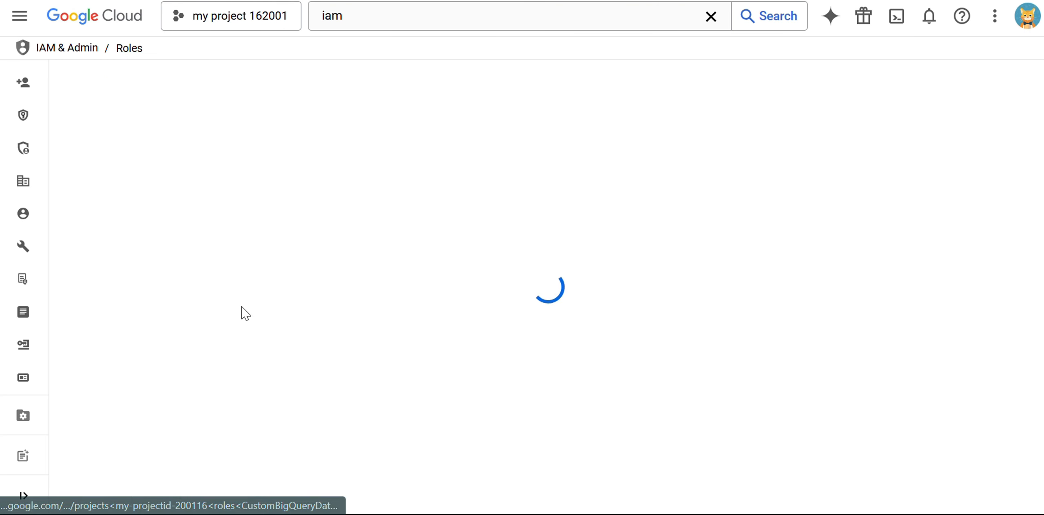
left_click_drag(69, 269, 225, 269)
left_click(76, 79)
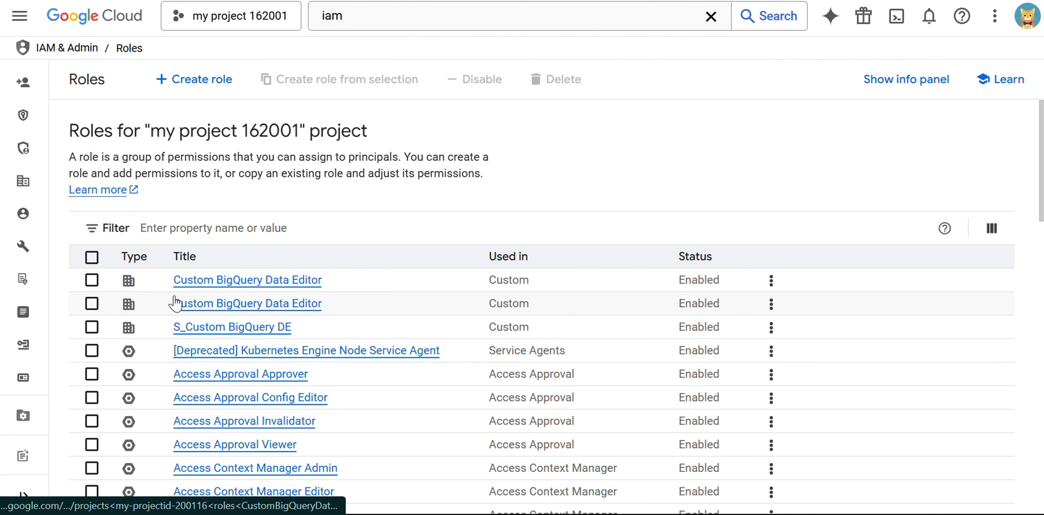
Delete both Custom BigQuery Data Editor roles and S_Custom BigQuery DE
left_click(102, 291)
left_click(97, 305)
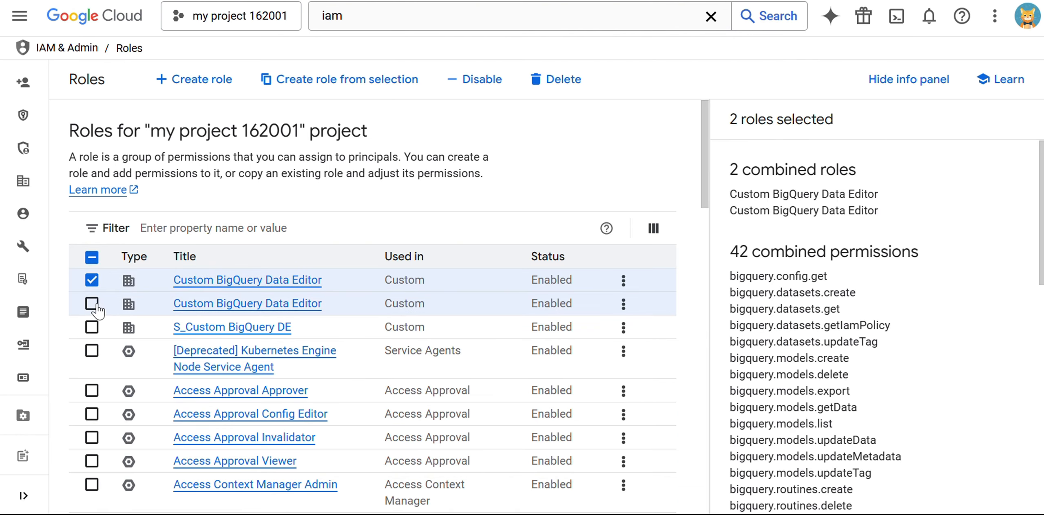
left_click(92, 329)
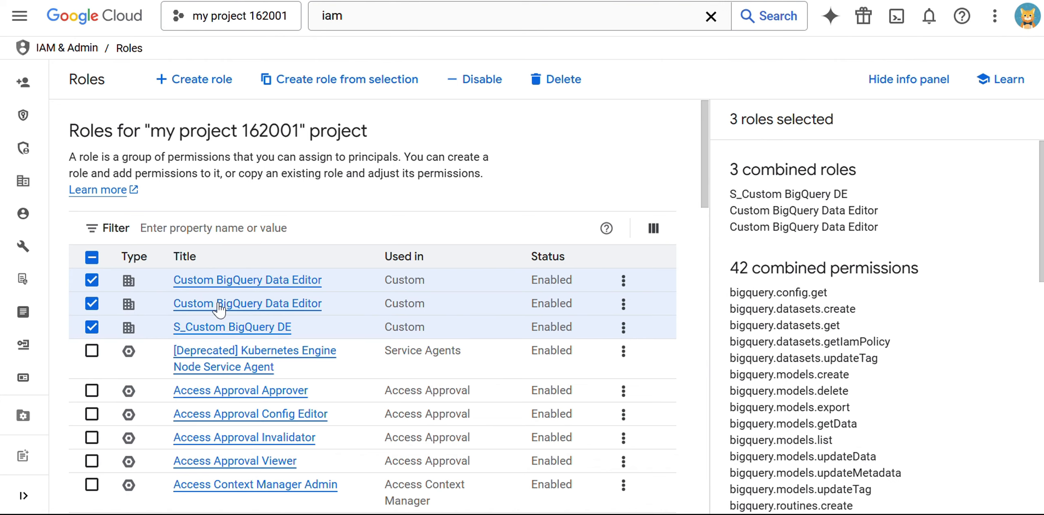
left_click(561, 91)
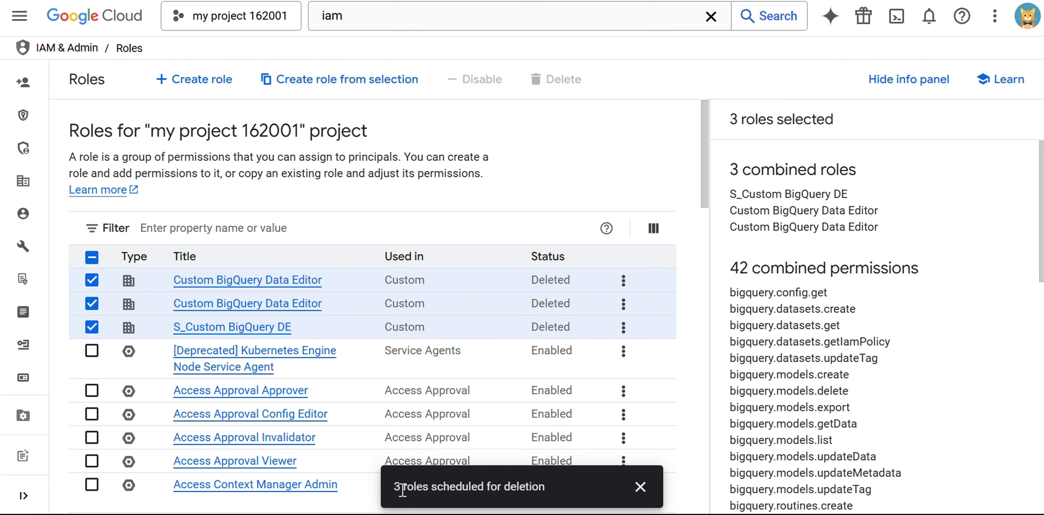
Reload the Roles list and confirm all three roles show Deleted status
left_click_drag(402, 489, 546, 486)
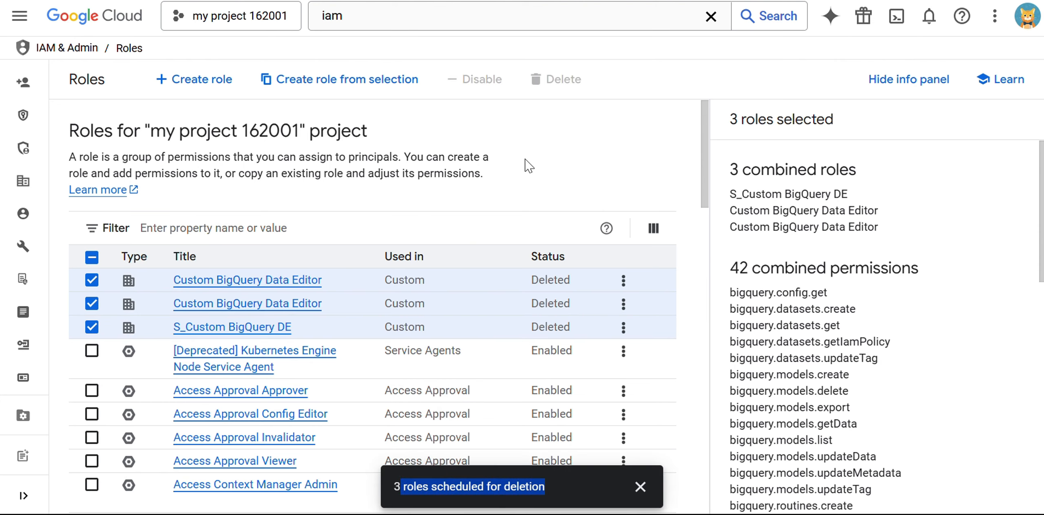
scroll(916, 167, "down", 10)
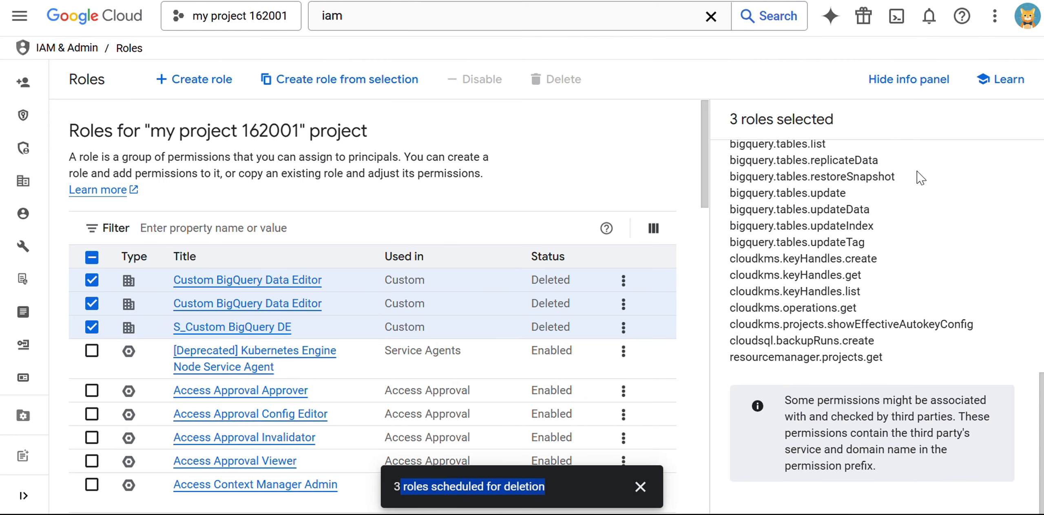
left_click(538, 131)
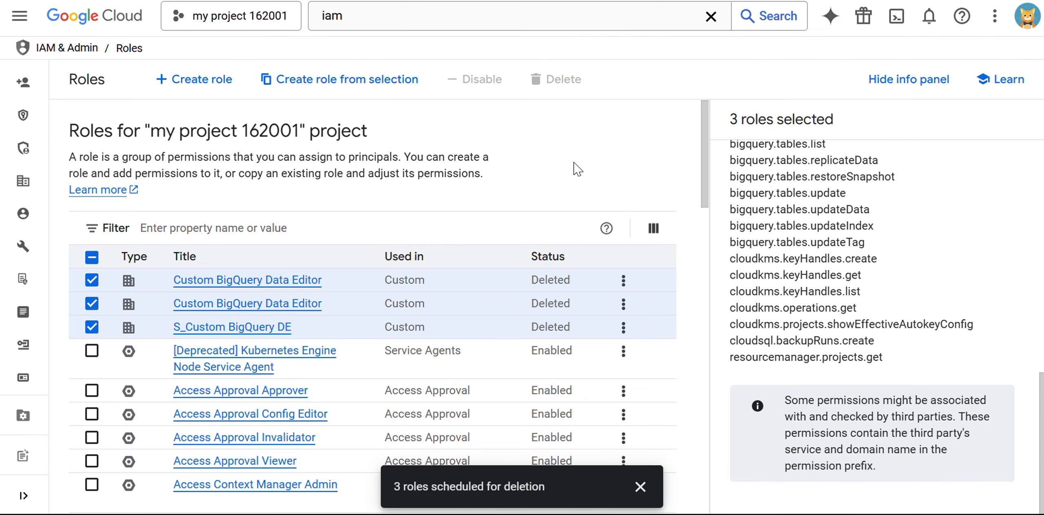
left_click_drag(532, 281, 575, 322)
left_click(533, 309)
left_click(512, 142)
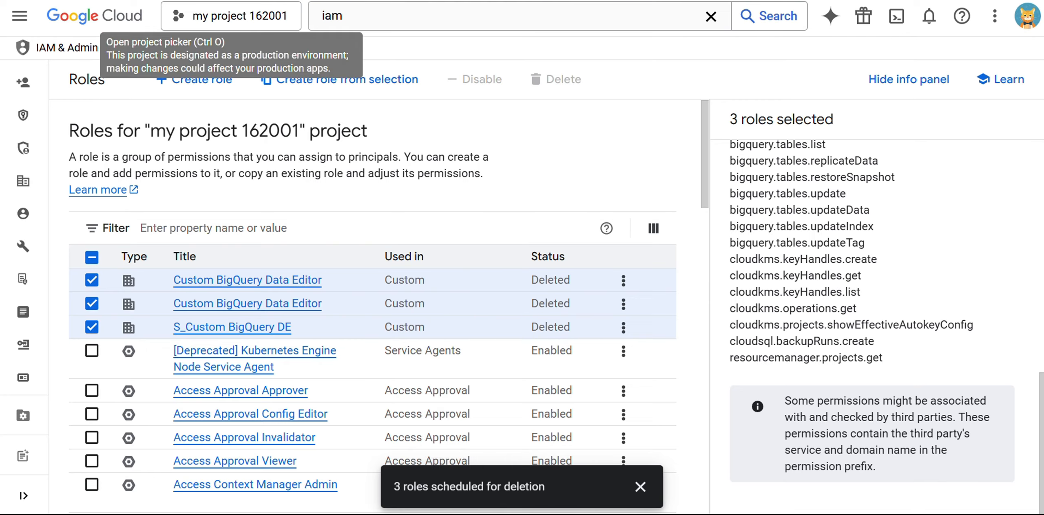
left_click(161, 75)
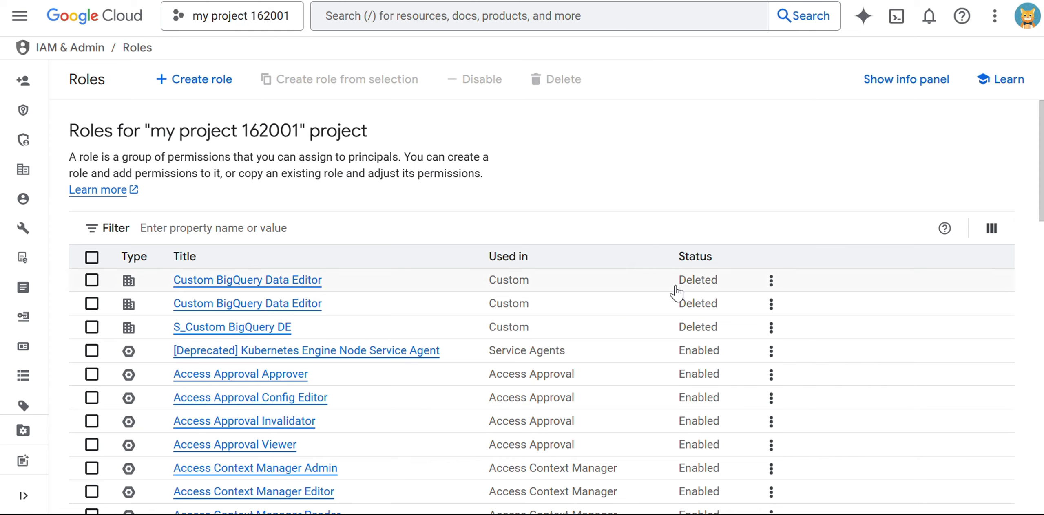
double_click(712, 286)
double_click(685, 304)
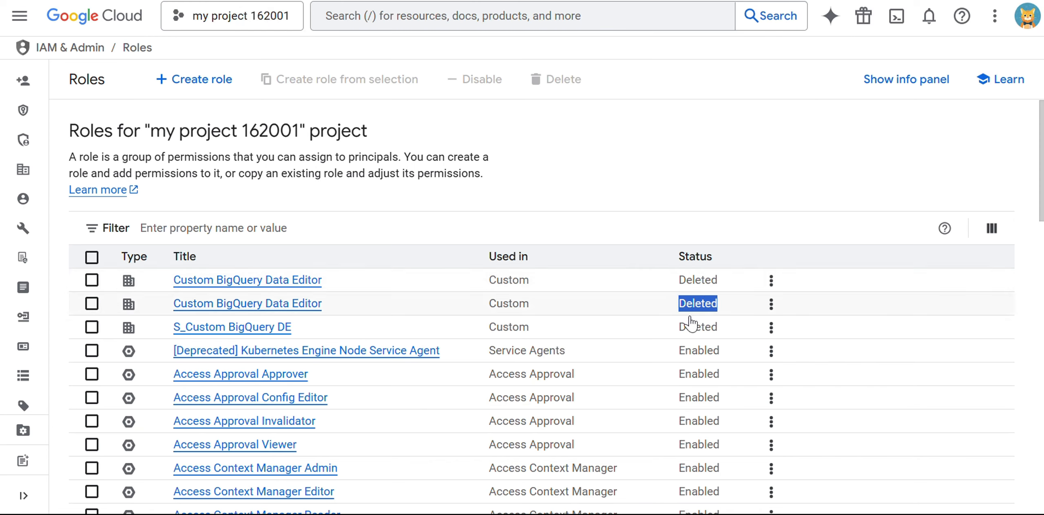
double_click(693, 328)
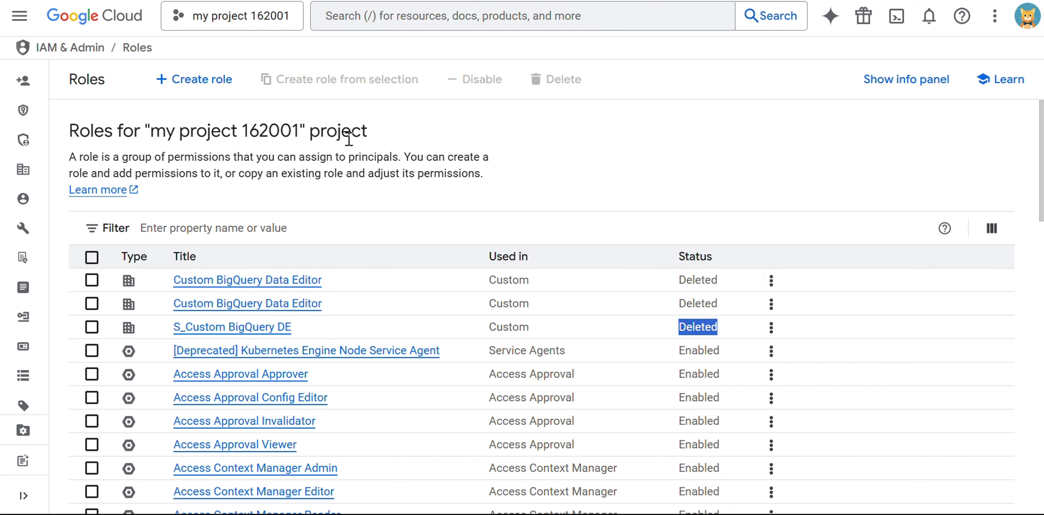
Start a new custom role titled 'Custom Role biguqery developer'
left_click(208, 88)
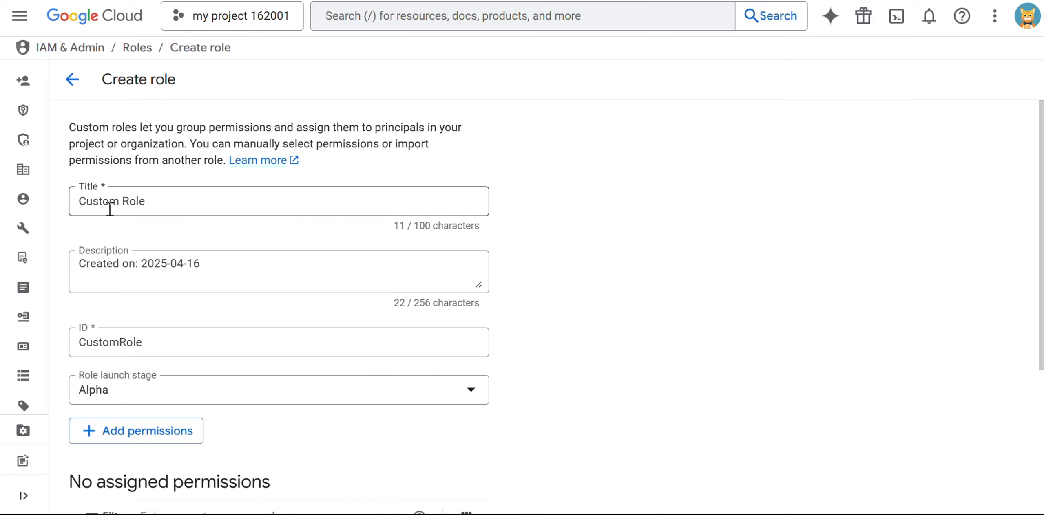
left_click(153, 206)
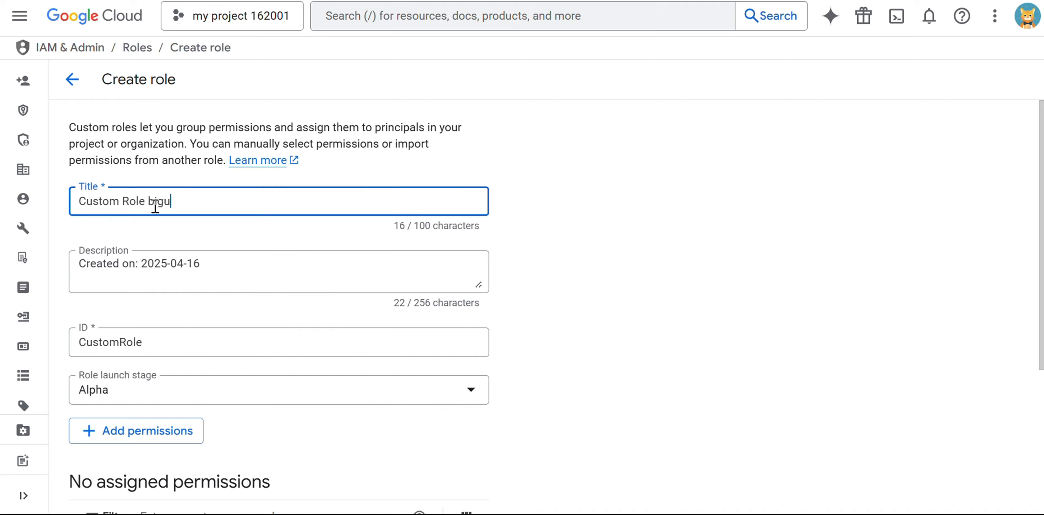
type("biguqery developer")
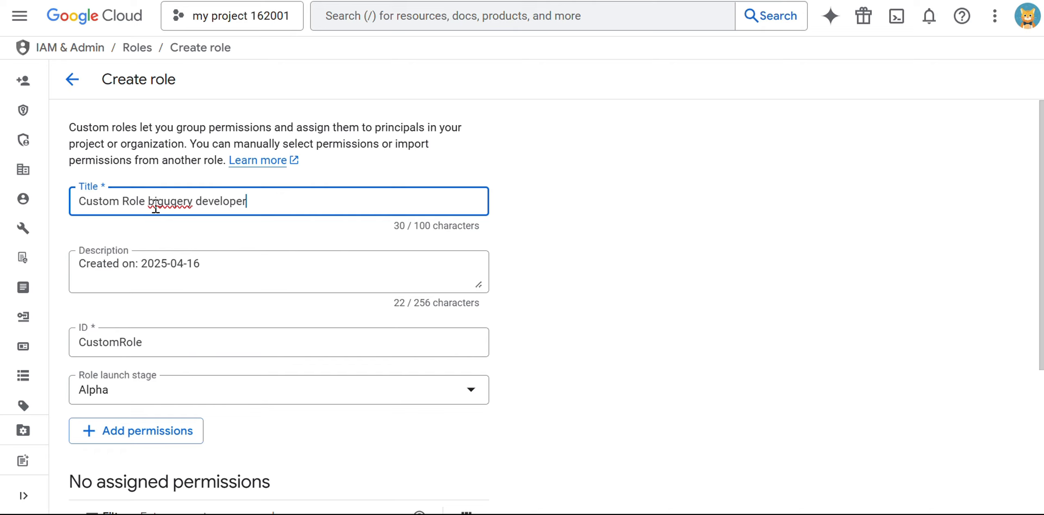
left_click(728, 195)
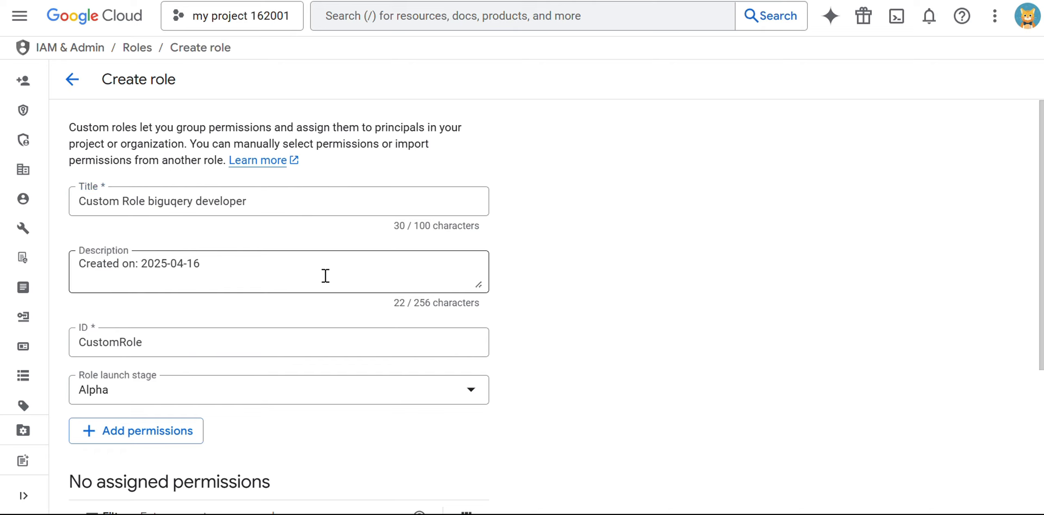
Note the role has no assigned permissions yet and bring up the Add permissions list
scroll(175, 368, "down", 2)
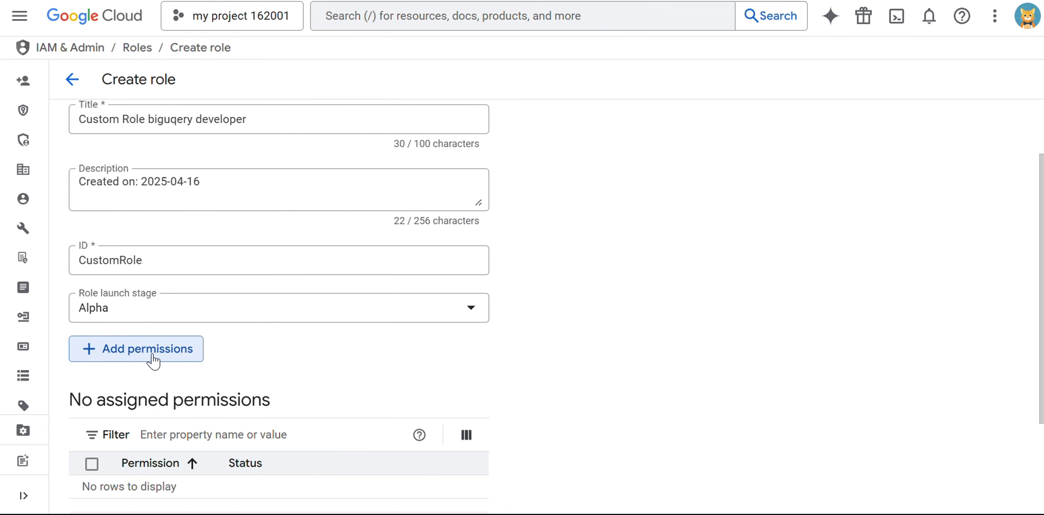
left_click(144, 353)
left_click(665, 451)
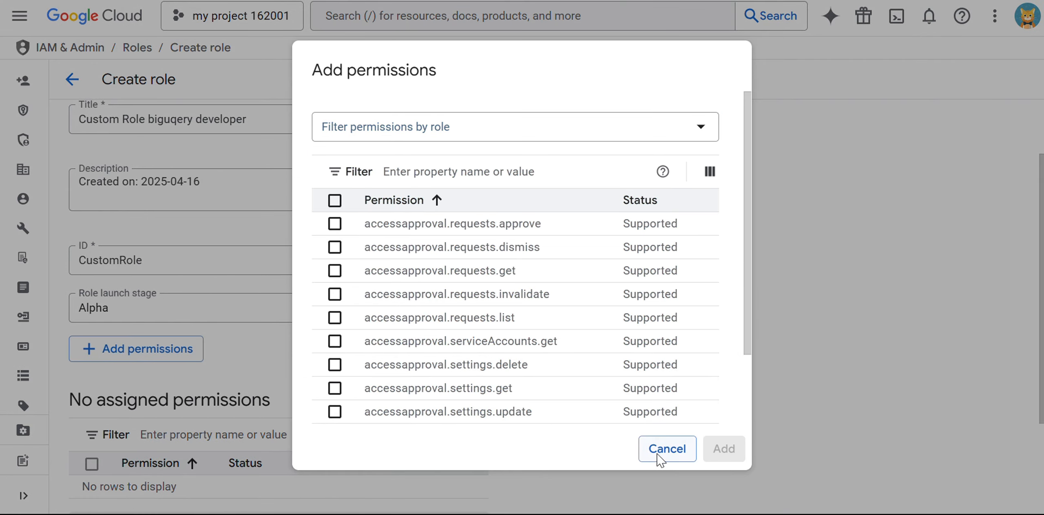
scroll(240, 342, "down", 3)
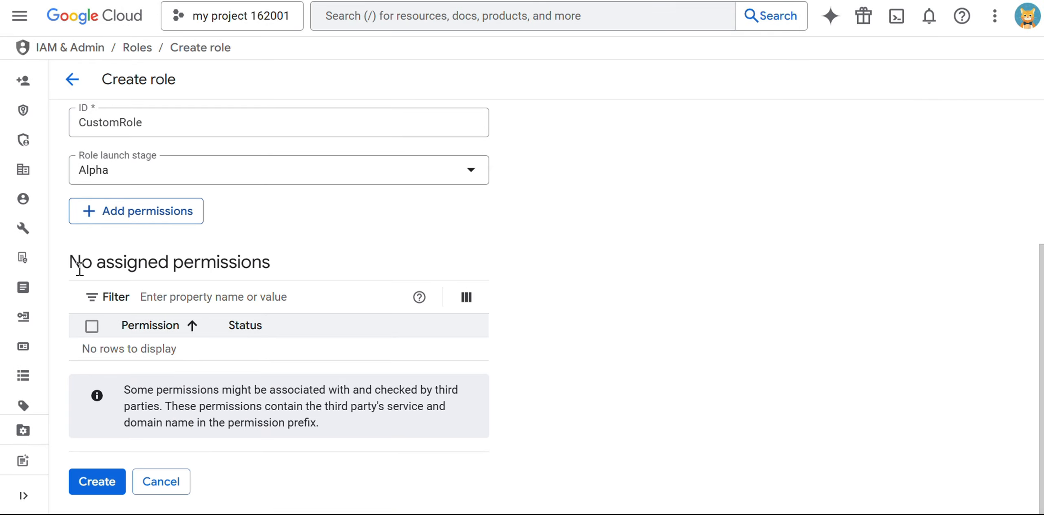
left_click_drag(78, 273, 287, 277)
left_click(653, 235)
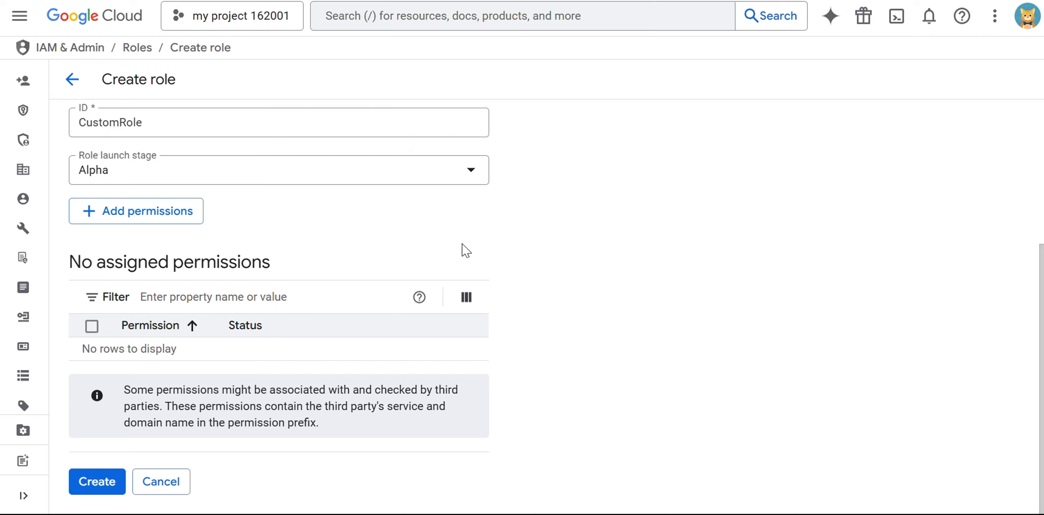
left_click(131, 219)
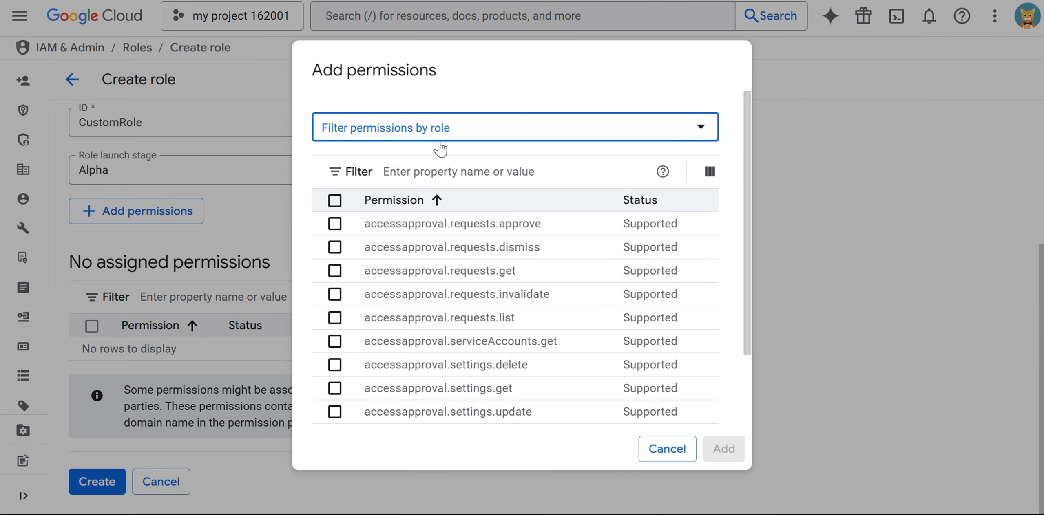
Filter for 'bigqu' and add bigquery.bireservations.update as the role's only permission
left_click(449, 173)
type("big")
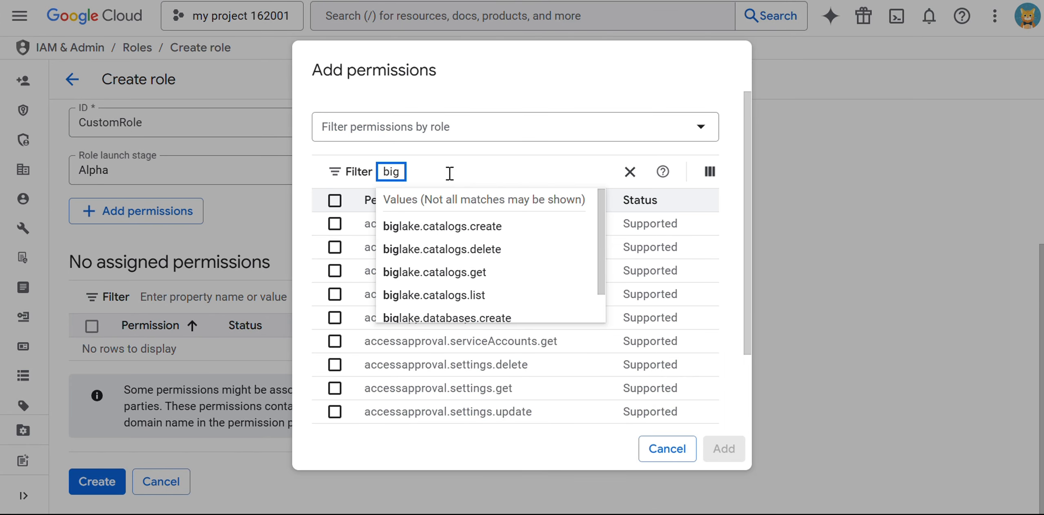
type("qu")
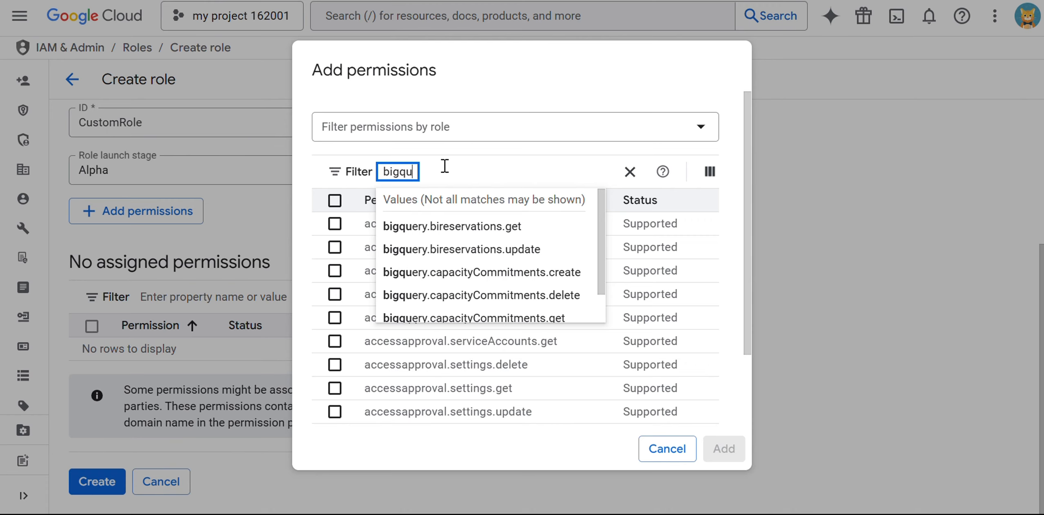
left_click(515, 249)
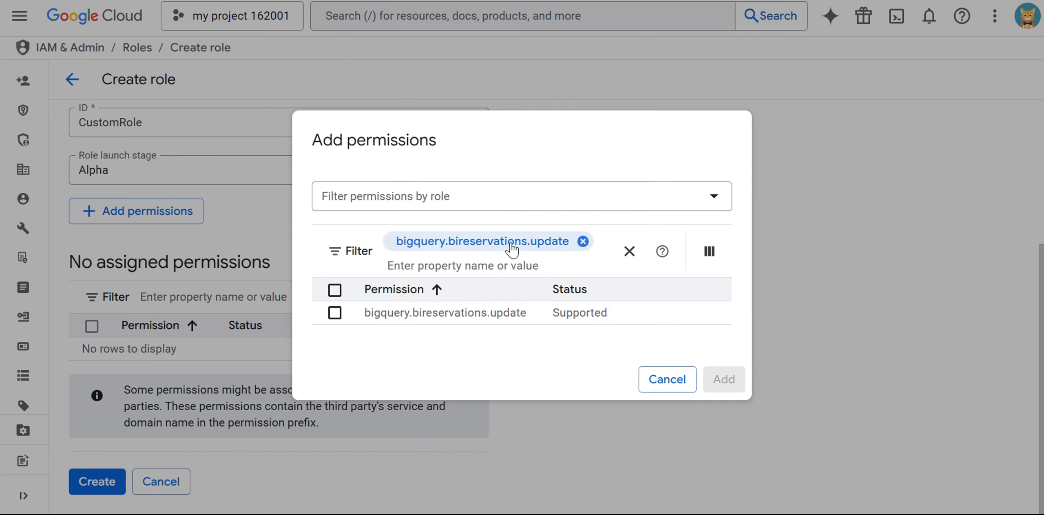
left_click(334, 313)
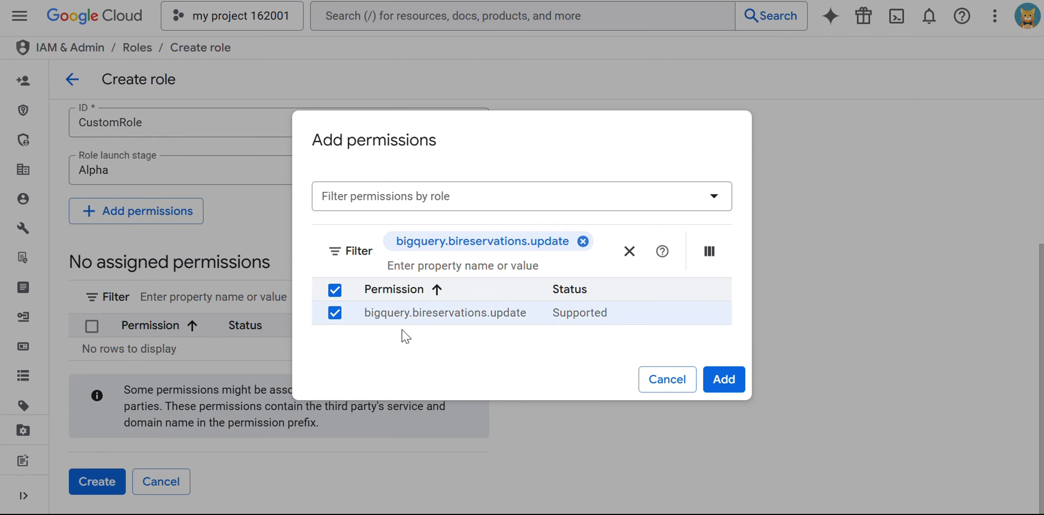
left_click(723, 379)
scroll(579, 325, "down", 1)
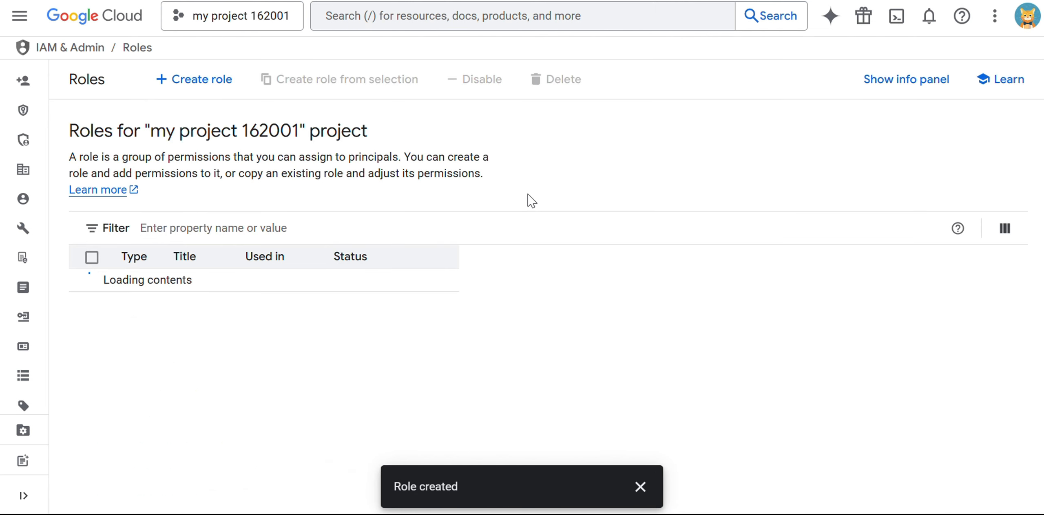
left_click_drag(391, 491, 462, 426)
left_click(484, 177)
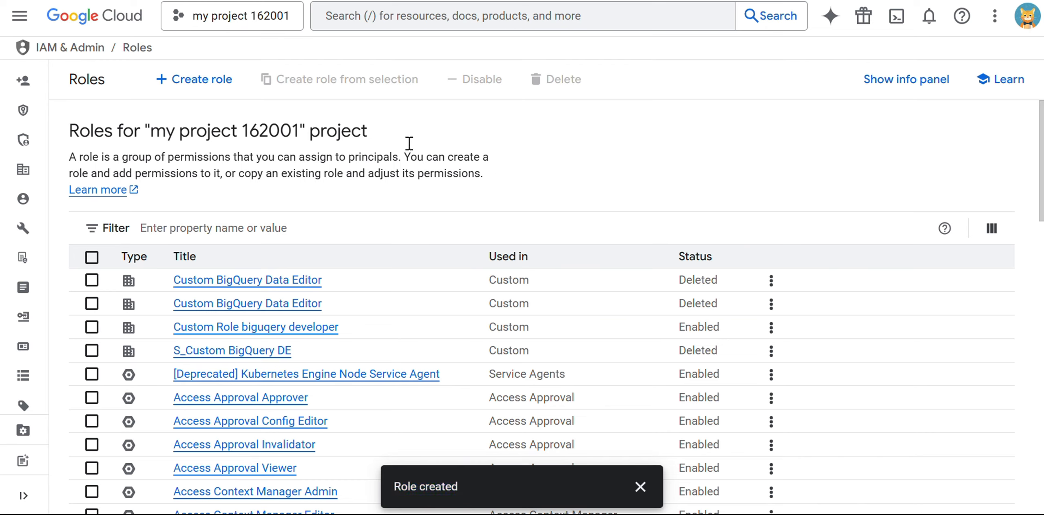
left_click_drag(151, 132, 305, 134)
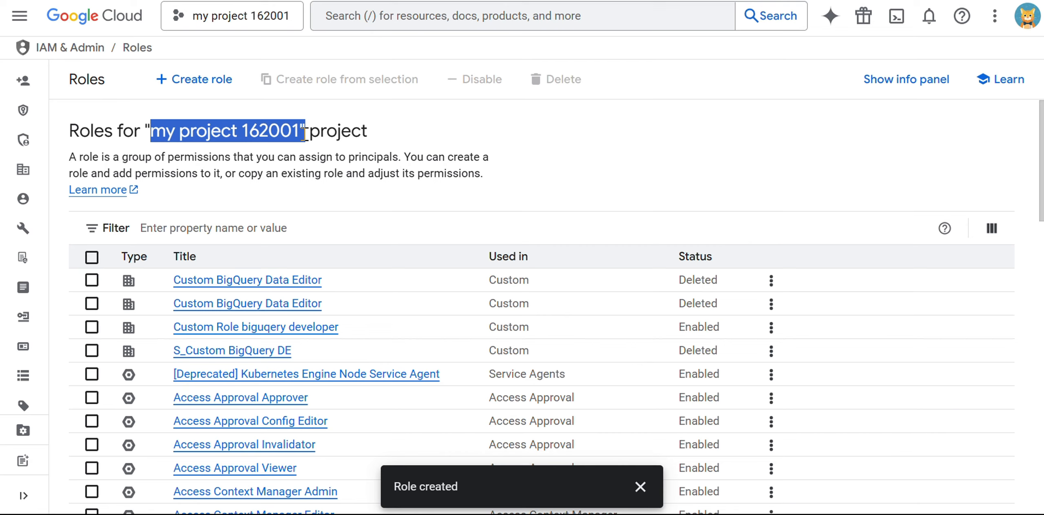
left_click(399, 151)
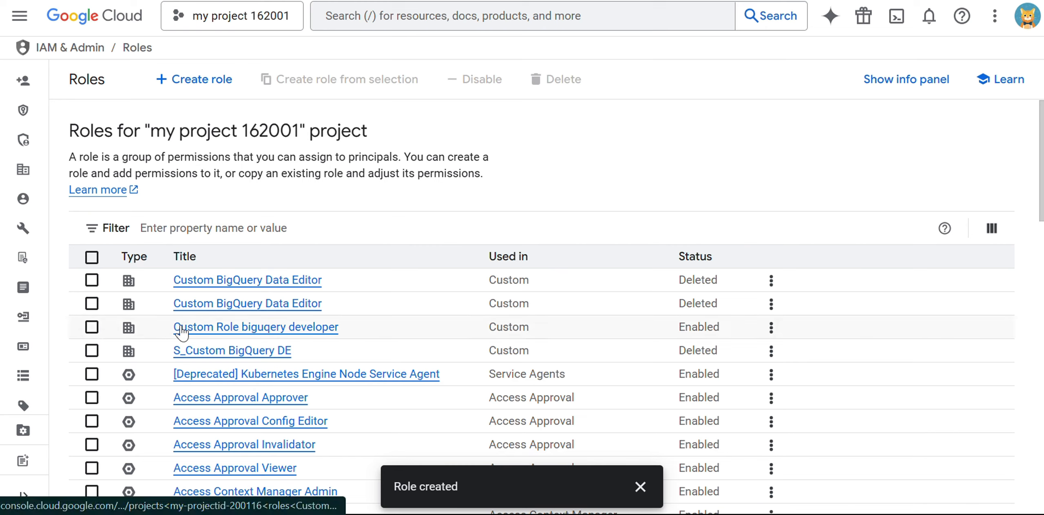
left_click(302, 329)
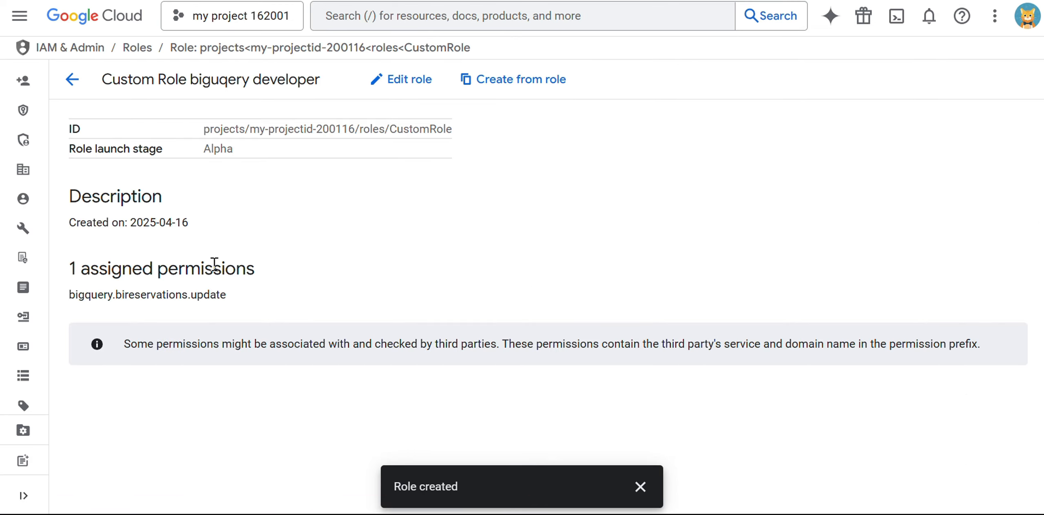
left_click_drag(73, 269, 277, 281)
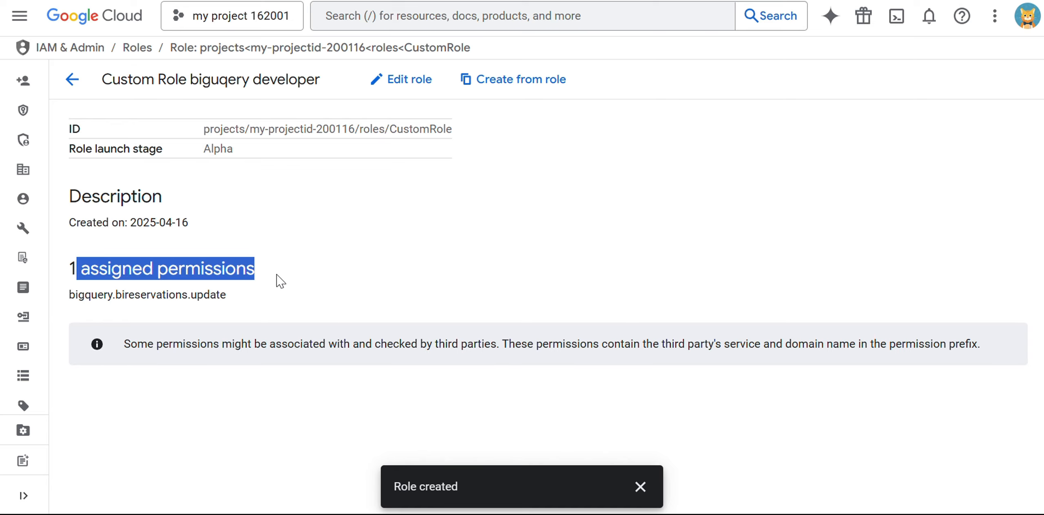
left_click(277, 283)
left_click_drag(76, 292, 247, 303)
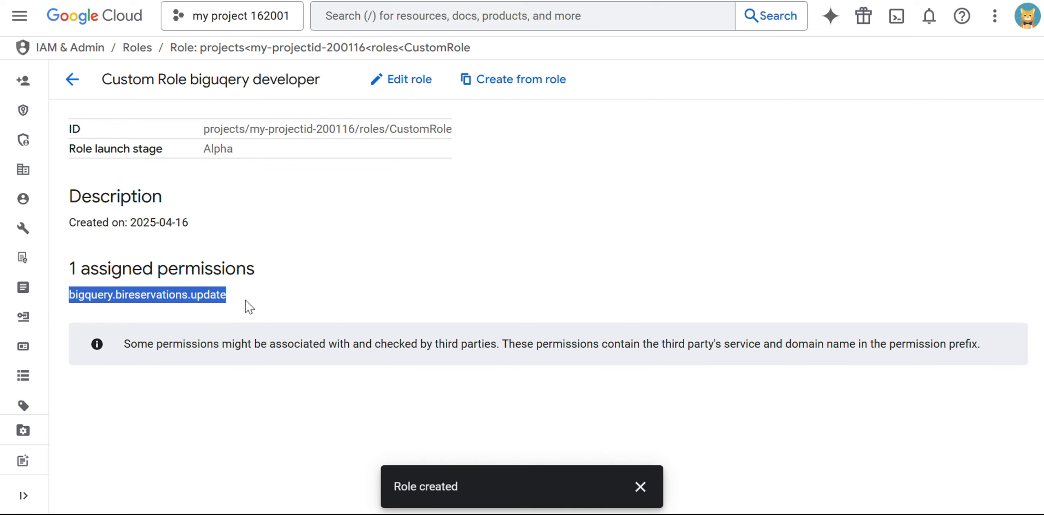
left_click(286, 306)
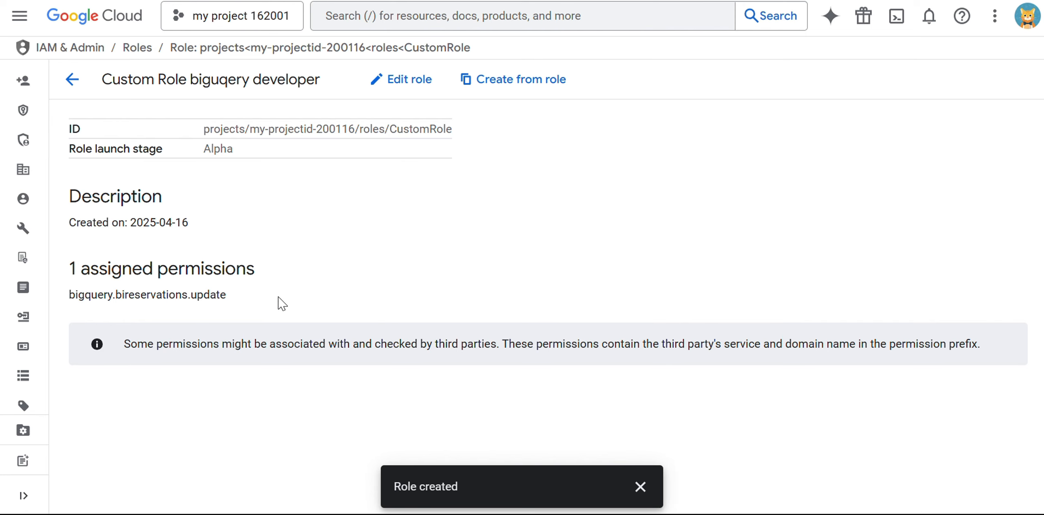
left_click(72, 79)
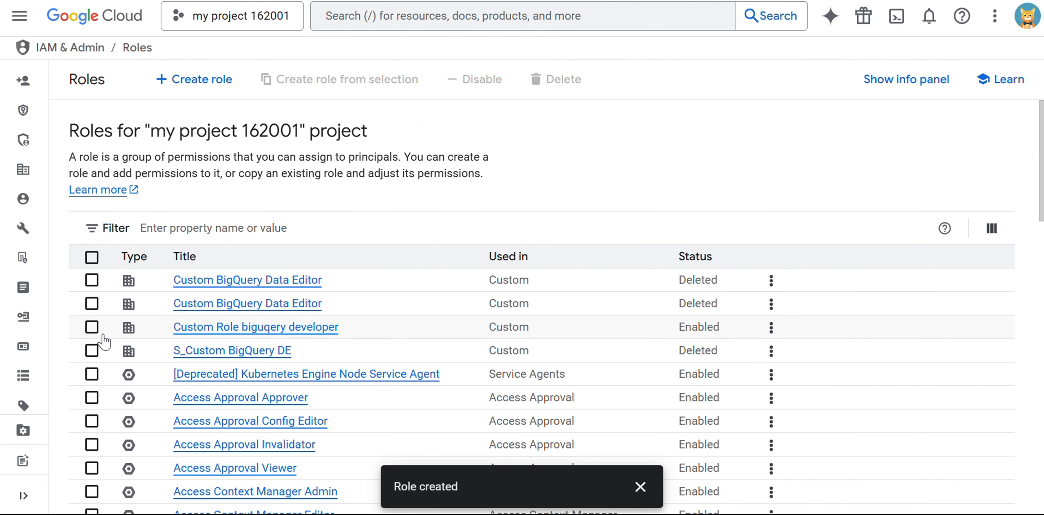
Delete the 'Custom Role biguqery developer' role and confirm its status now shows Deleted
left_click(92, 331)
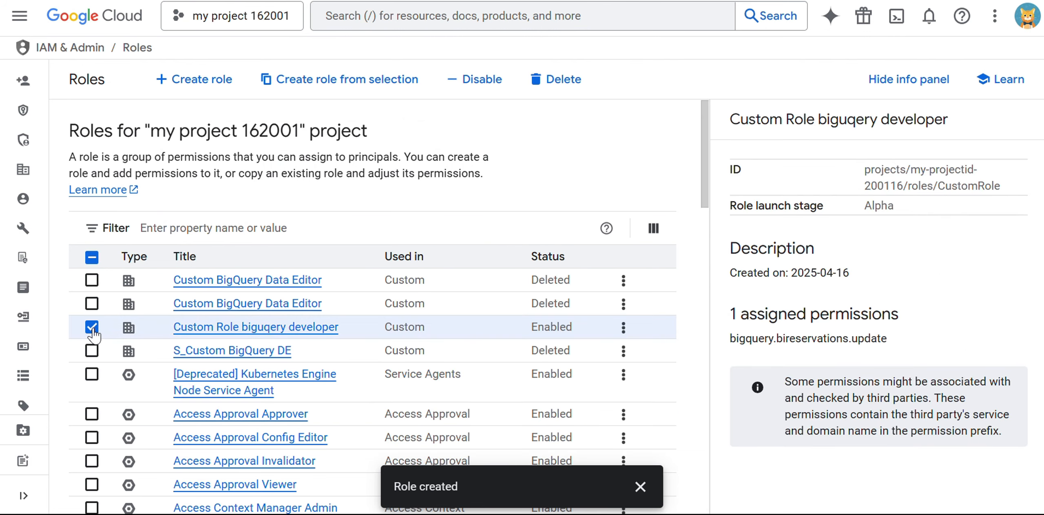
left_click(573, 79)
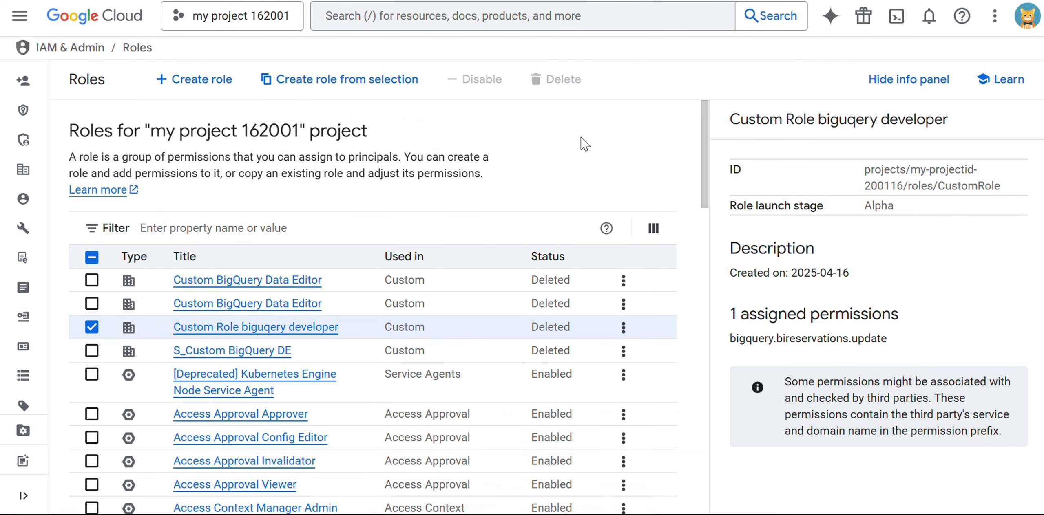
left_click_drag(531, 328, 577, 336)
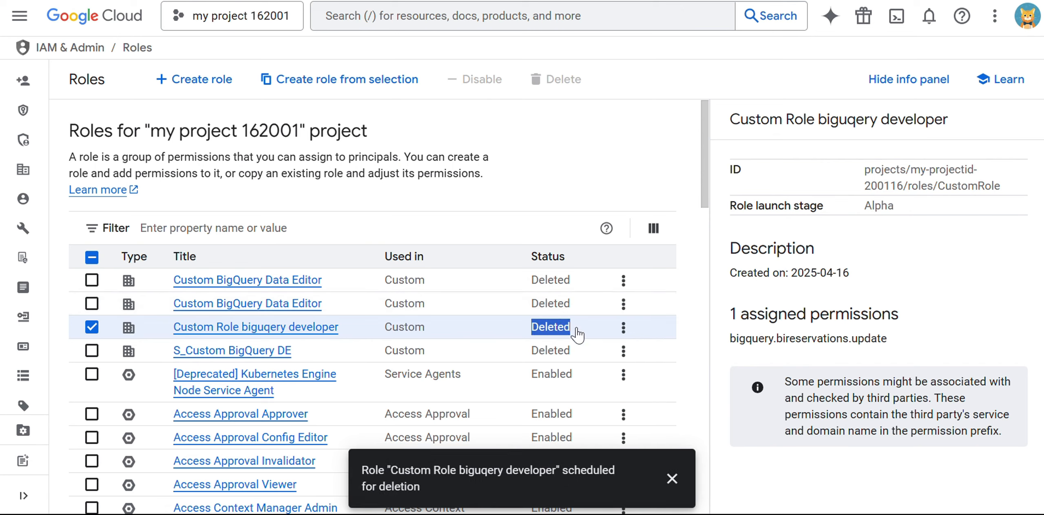
left_click(561, 131)
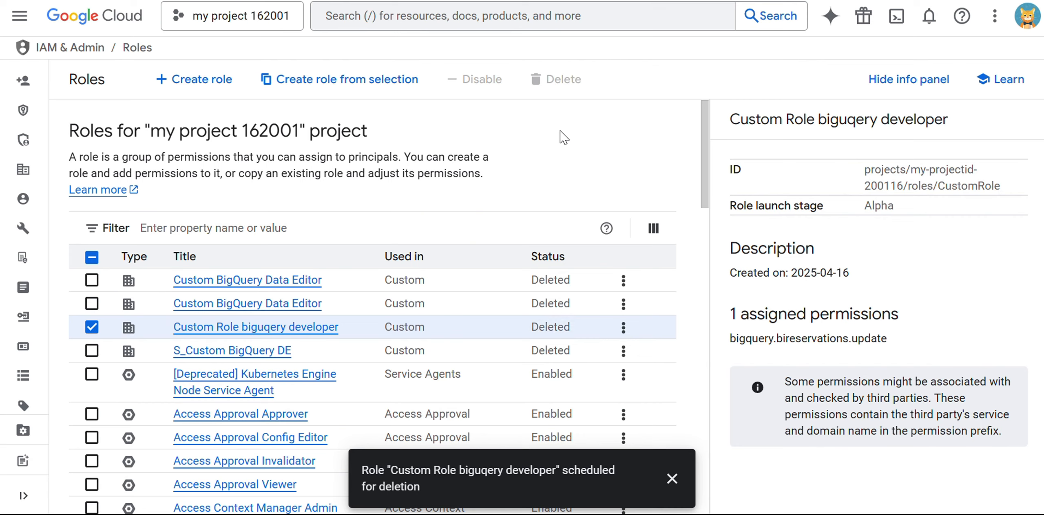